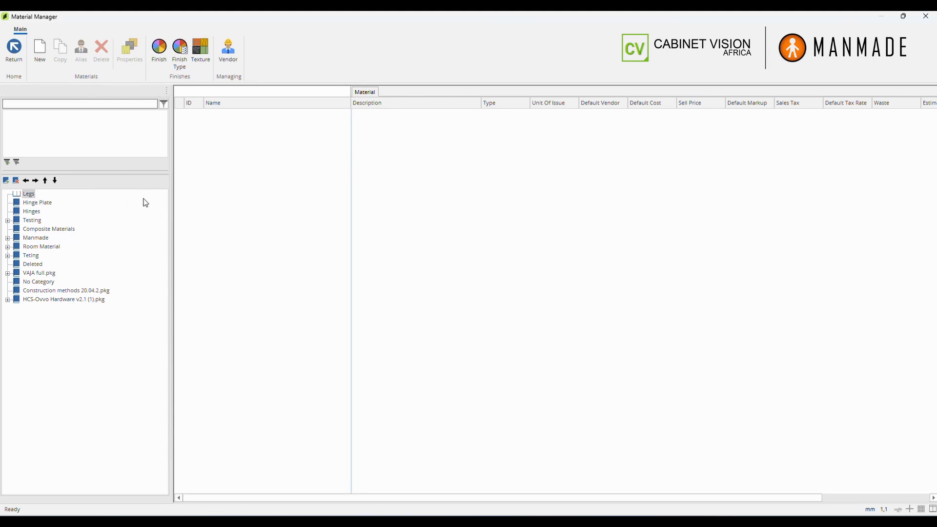
Create a new material of type Leg with the name and description "LEg Example 1".
{"action": "left_click", "coordinate": [39, 55]}
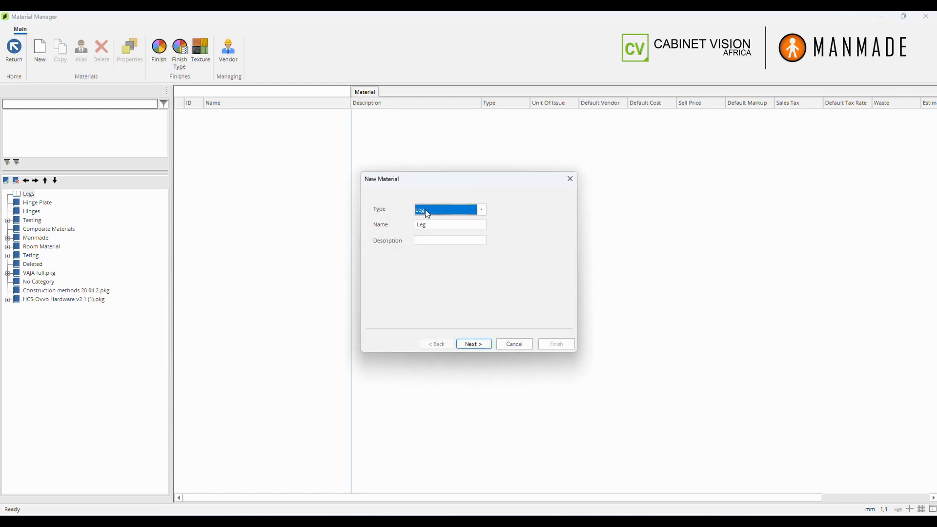
{"action": "left_click_drag", "start_coordinate": [433, 226], "coordinate": [413, 225]}
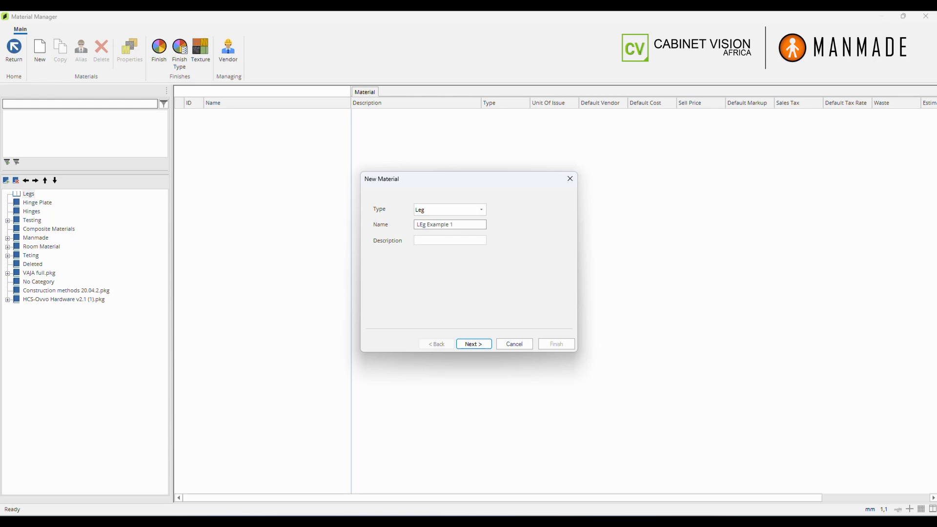
{"action": "key", "text": "Tab"}
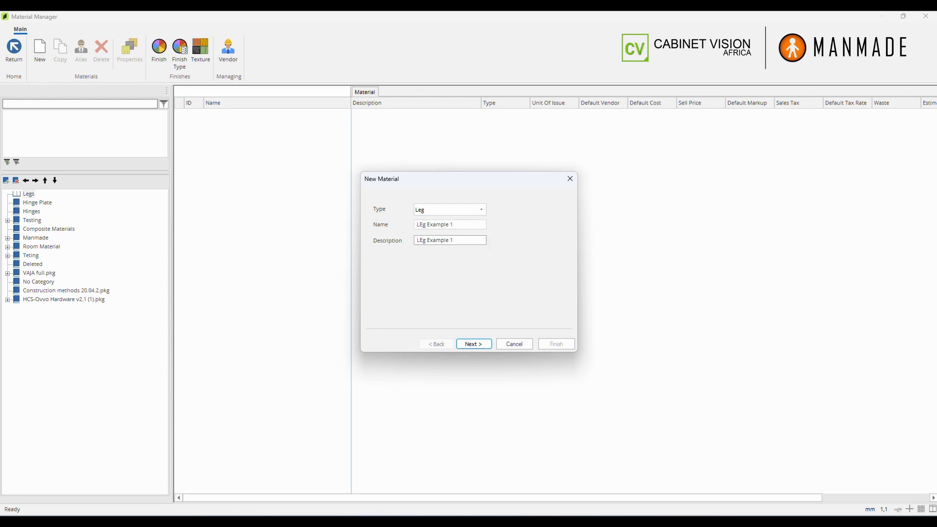
{"action": "left_click", "coordinate": [471, 344]}
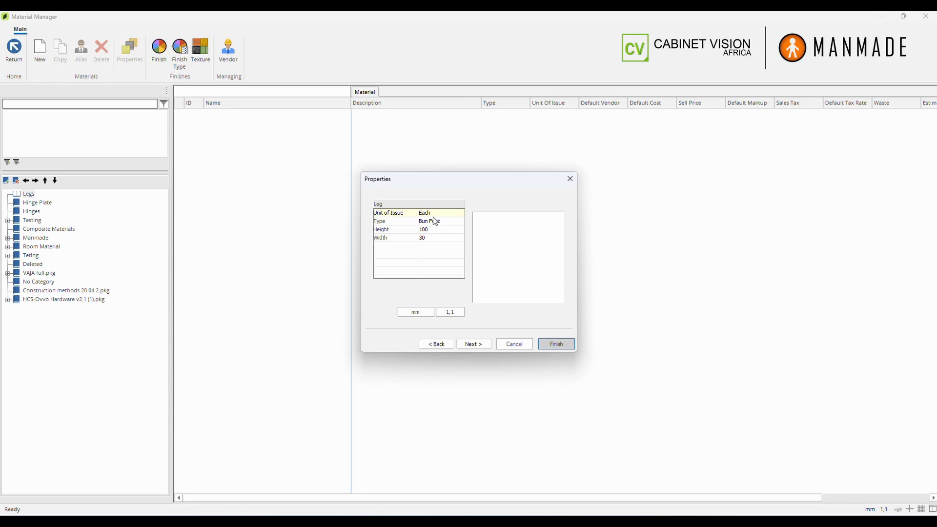
Preview the Pedestal, Tapered and Bun Foot leg types, leaving the unit of issue as Each.
{"action": "left_click", "coordinate": [461, 214]}
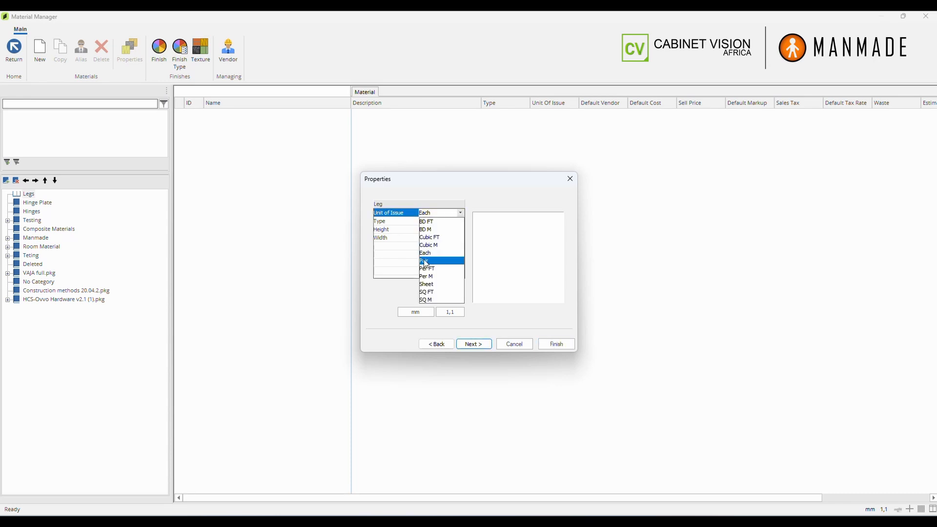
{"action": "left_click", "coordinate": [405, 259]}
{"action": "left_click", "coordinate": [440, 221]}
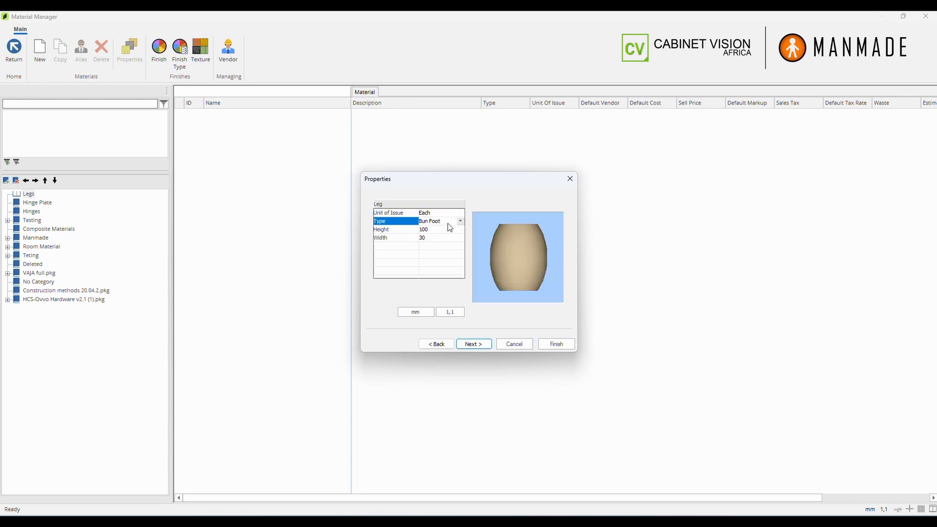
{"action": "left_click", "coordinate": [461, 221]}
{"action": "left_click", "coordinate": [438, 237]}
{"action": "left_click", "coordinate": [461, 221]}
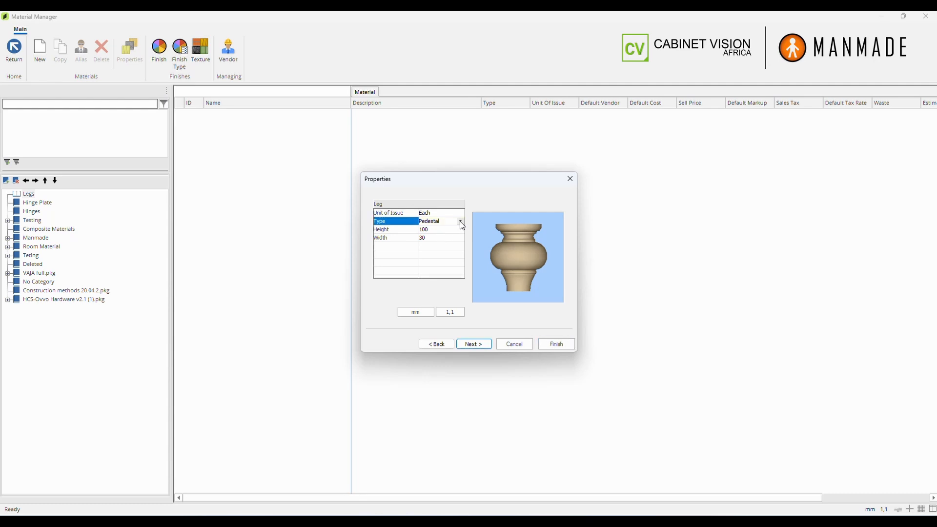
{"action": "left_click", "coordinate": [444, 246]}
{"action": "left_click", "coordinate": [442, 221]}
{"action": "left_click", "coordinate": [461, 221]}
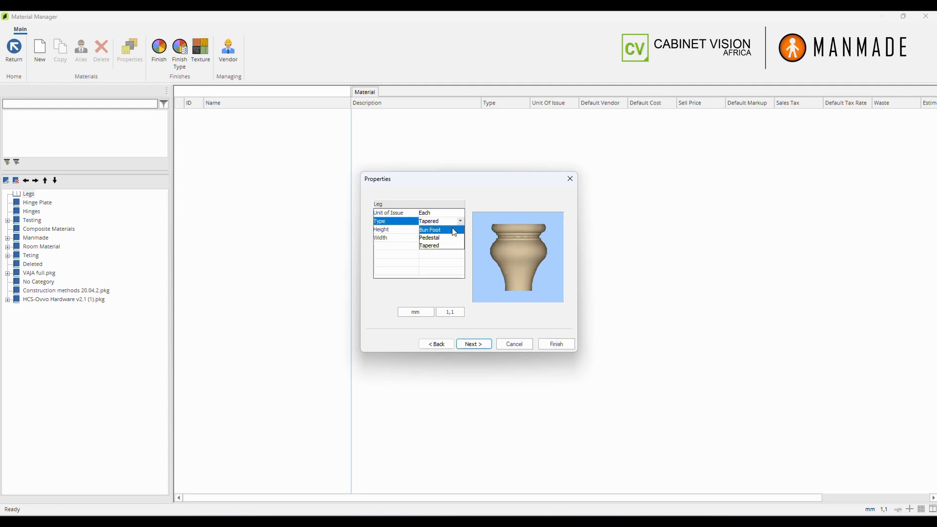
{"action": "left_click", "coordinate": [451, 230]}
{"action": "left_click", "coordinate": [458, 222]}
{"action": "left_click", "coordinate": [461, 222]}
{"action": "left_click", "coordinate": [448, 238]}
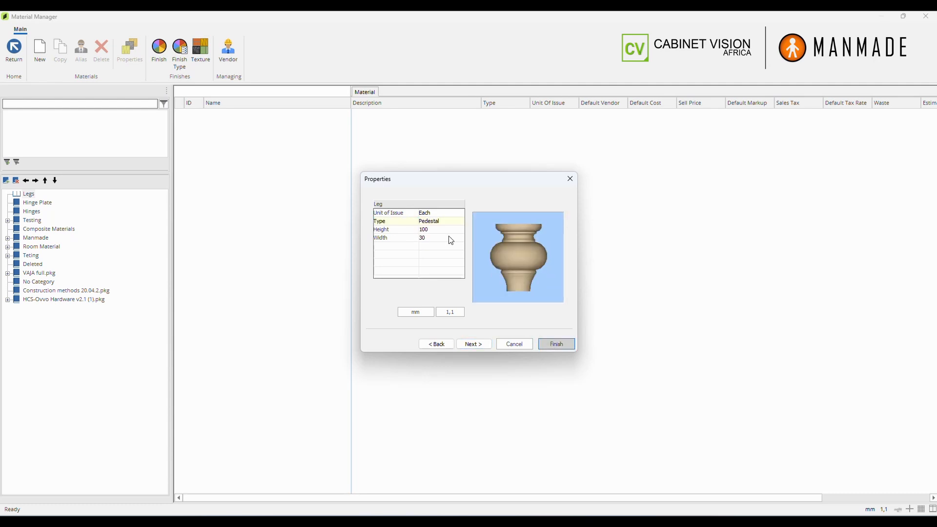
Set the leg type to Tapered, keep the height at 100 mm and width at 30 mm, and continue to the display properties.
{"action": "left_click", "coordinate": [462, 222]}
{"action": "left_click", "coordinate": [462, 223]}
{"action": "left_click", "coordinate": [442, 246]}
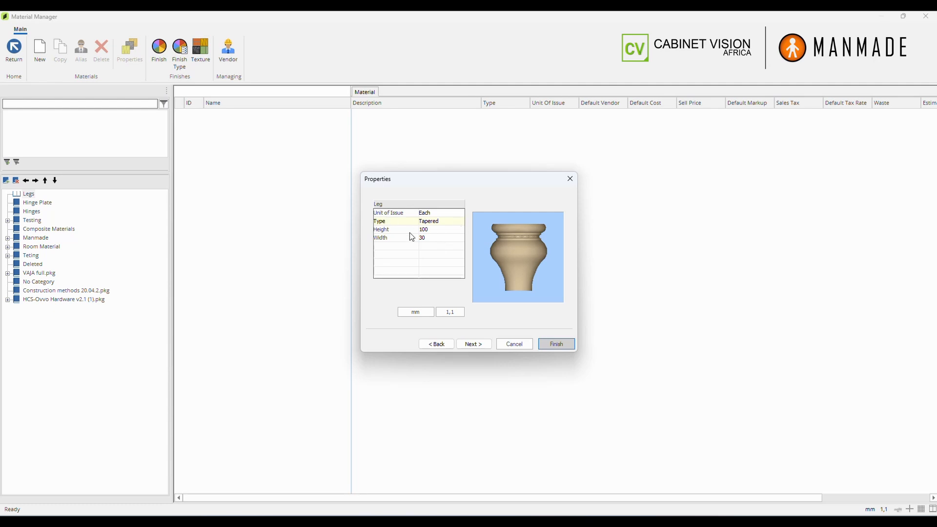
{"action": "left_click", "coordinate": [447, 231]}
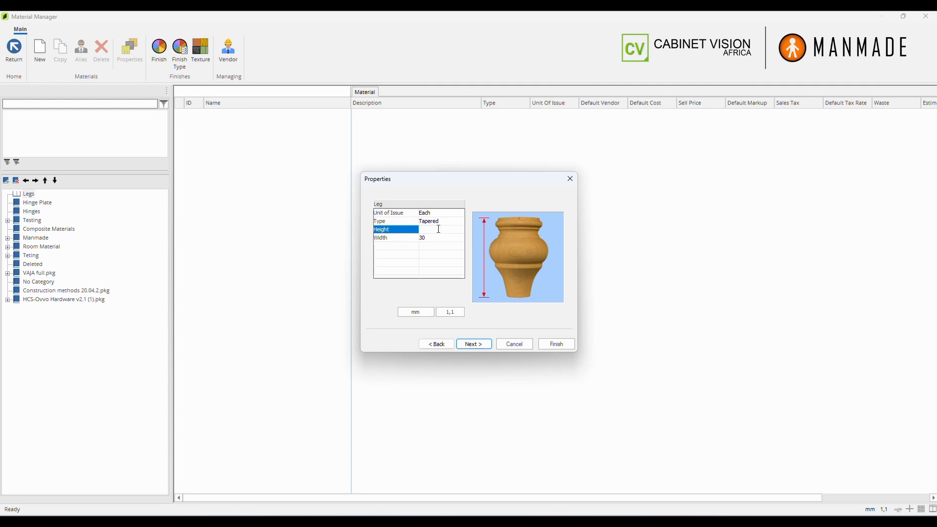
{"action": "left_click", "coordinate": [438, 238]}
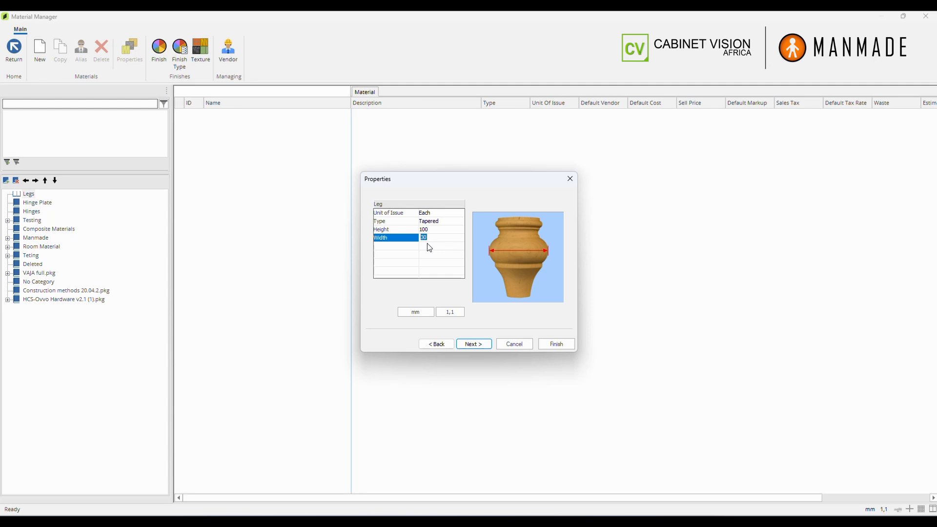
{"action": "left_click", "coordinate": [472, 344]}
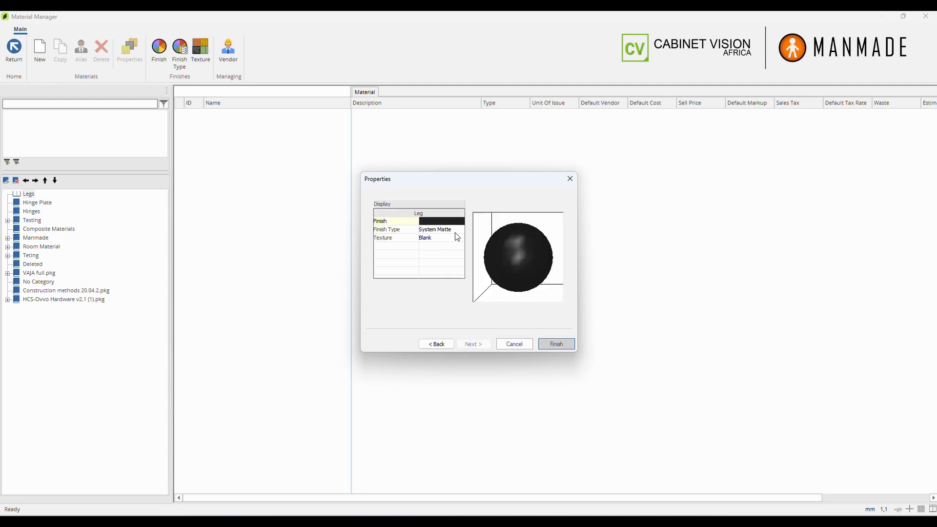
Keep the black finish, System Matte finish type and Blank texture, and finish creating the leg material.
{"action": "left_click", "coordinate": [444, 222]}
{"action": "left_click", "coordinate": [441, 230]}
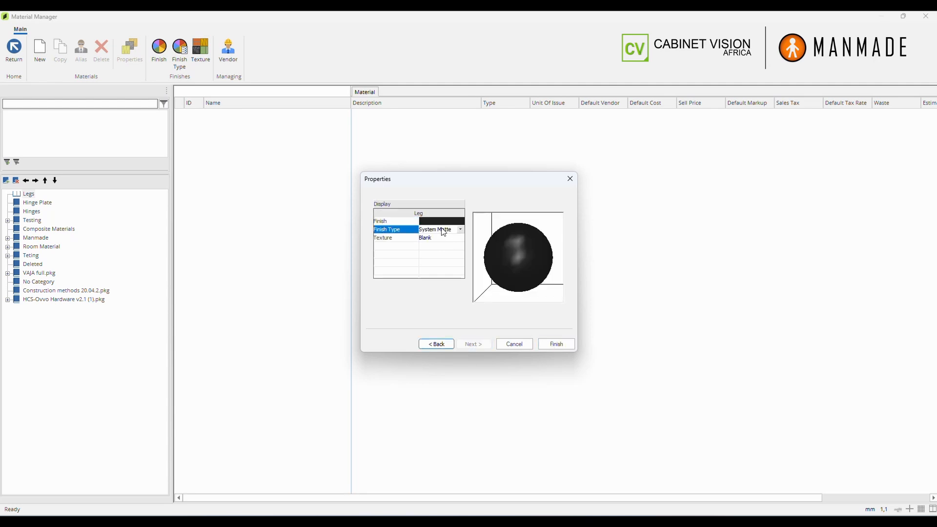
{"action": "left_click", "coordinate": [441, 222]}
{"action": "left_click", "coordinate": [441, 230]}
{"action": "left_click", "coordinate": [440, 239]}
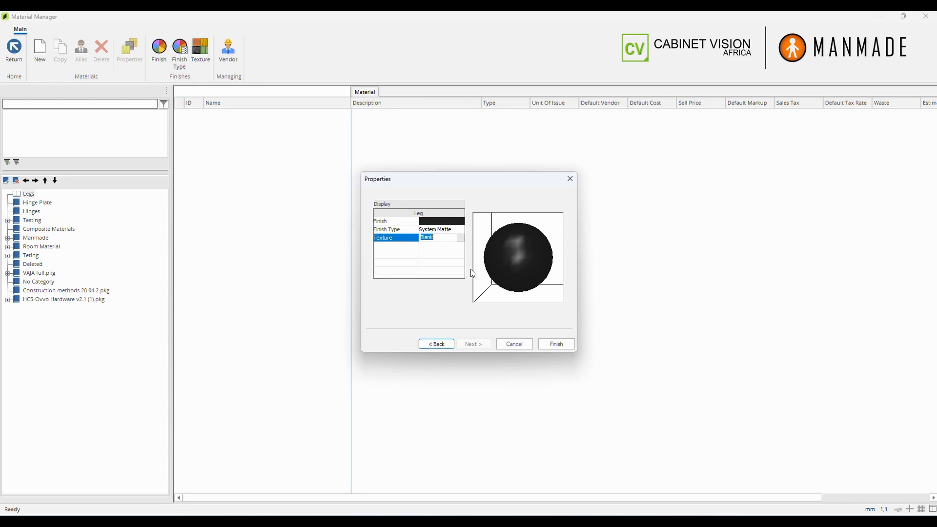
{"action": "left_click", "coordinate": [550, 348]}
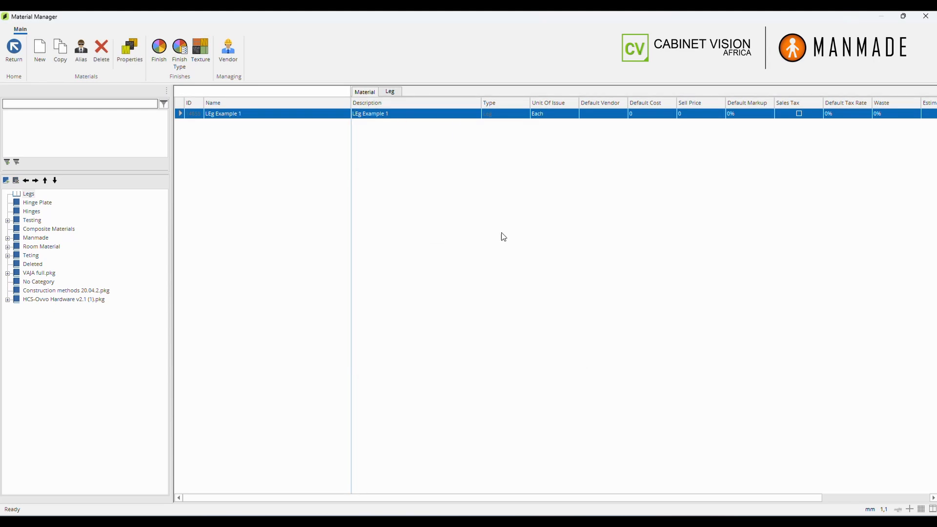
Review the new leg's general material columns and its leg-specific height data.
{"action": "left_click_drag", "start_coordinate": [432, 497], "coordinate": [547, 496]}
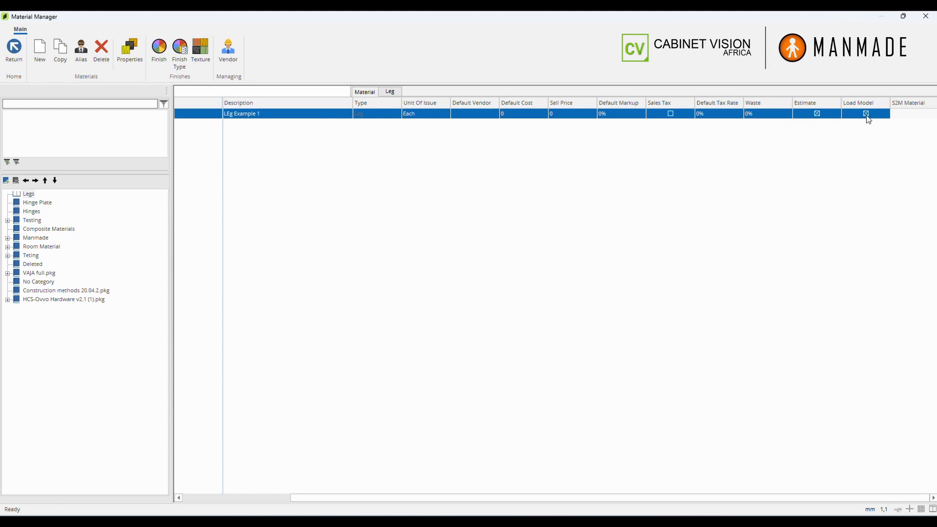
{"action": "left_click_drag", "start_coordinate": [649, 497], "coordinate": [543, 497]}
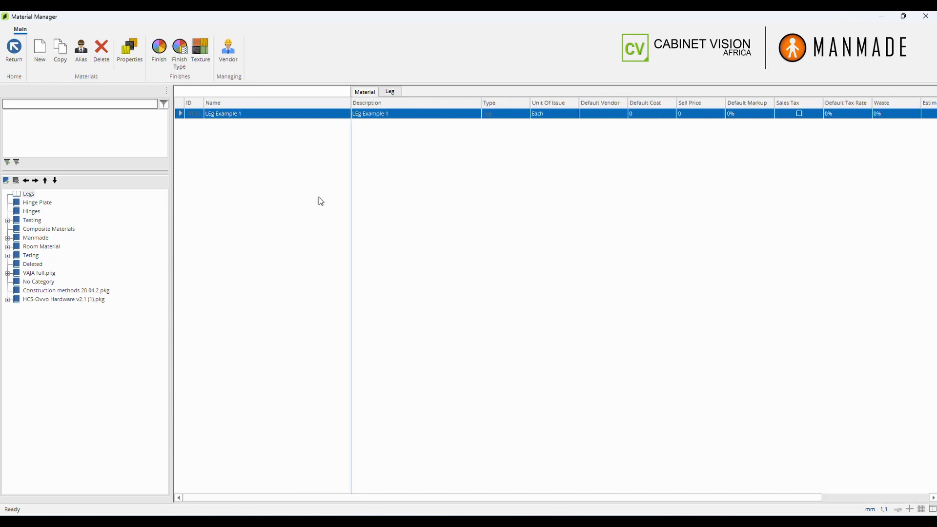
{"action": "left_click", "coordinate": [393, 91]}
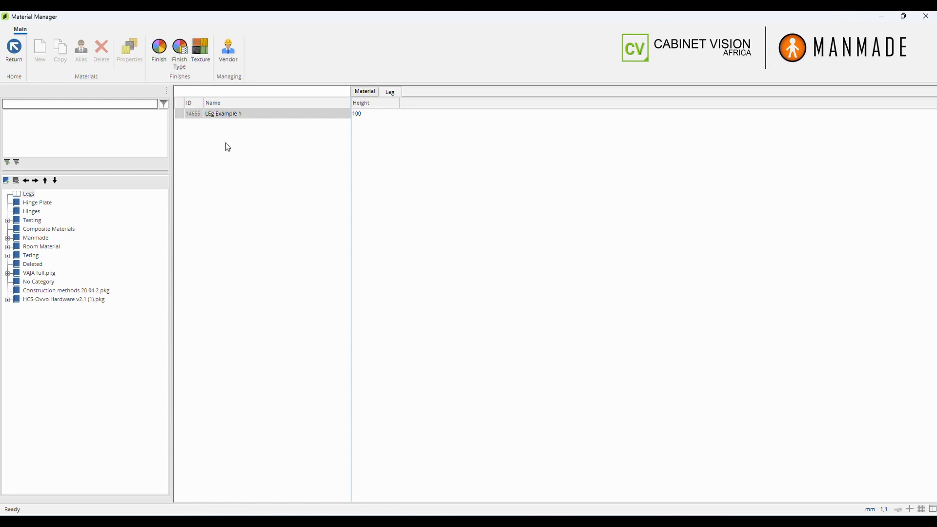
Open the material properties of LEg Example 1 and open its 3D model for editing.
{"action": "double_click", "coordinate": [195, 117]}
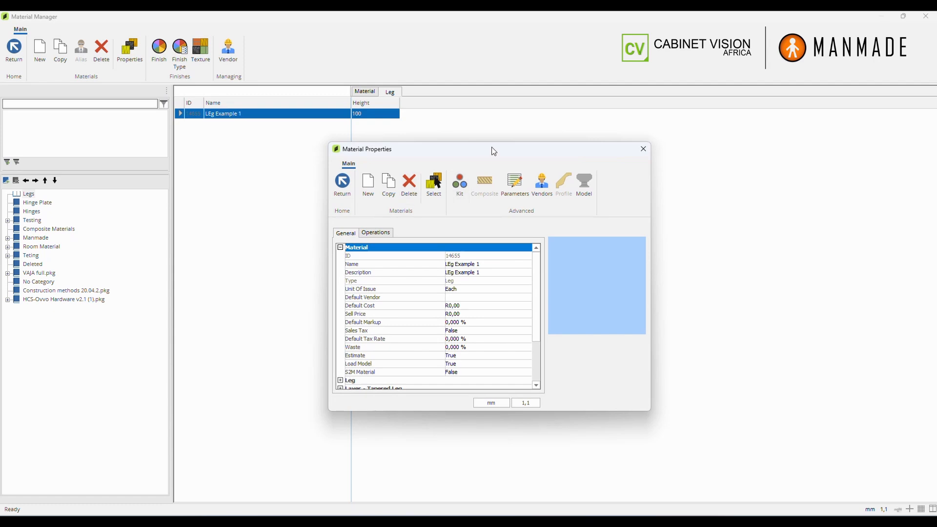
{"action": "left_click_drag", "start_coordinate": [492, 150], "coordinate": [481, 148]}
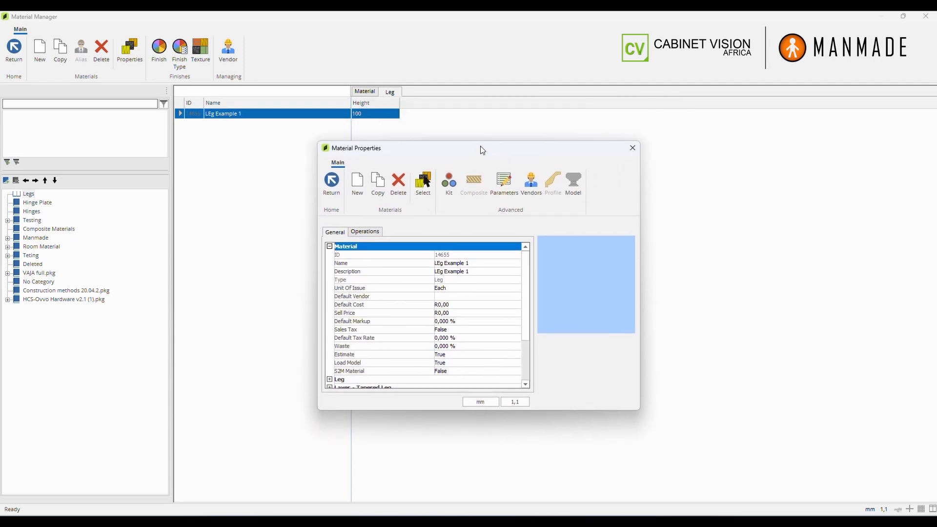
{"action": "left_click", "coordinate": [574, 186]}
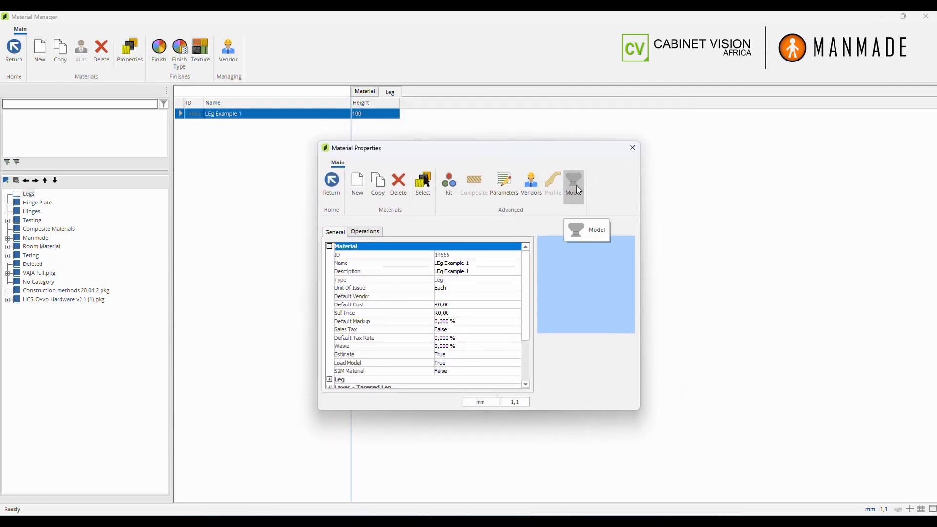
Remove the default Tapered Leg and Mount hole from the Primary Work Plane.
{"action": "scroll", "coordinate": [553, 385], "scroll_direction": "up", "scroll_amount": 5}
{"action": "middle_click_drag", "start_coordinate": [503, 330], "coordinate": [680, 341]}
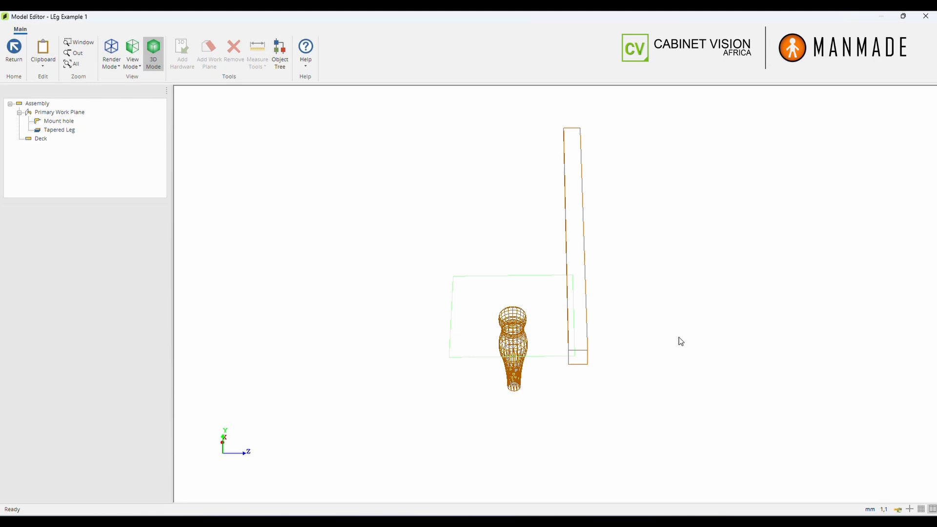
{"action": "middle_click_drag", "start_coordinate": [681, 342], "coordinate": [523, 323]}
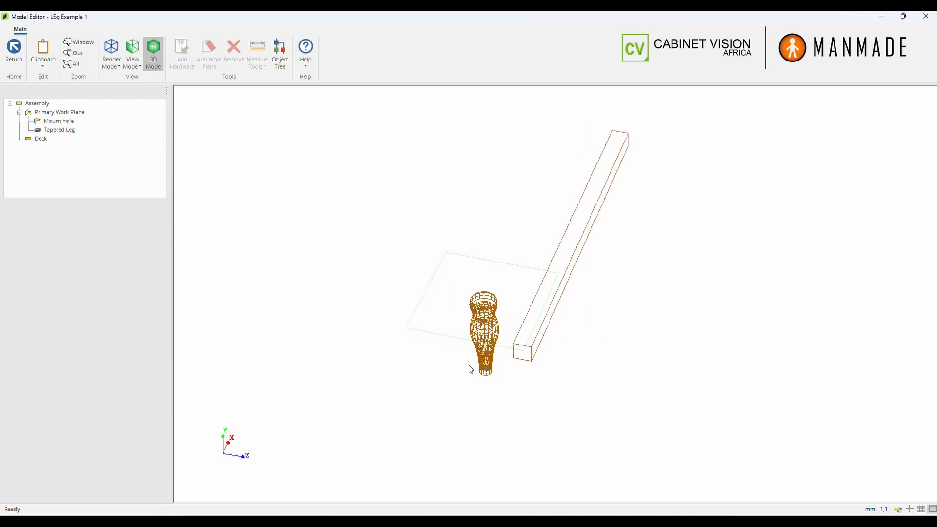
{"action": "middle_click_drag", "start_coordinate": [470, 369], "coordinate": [519, 362]}
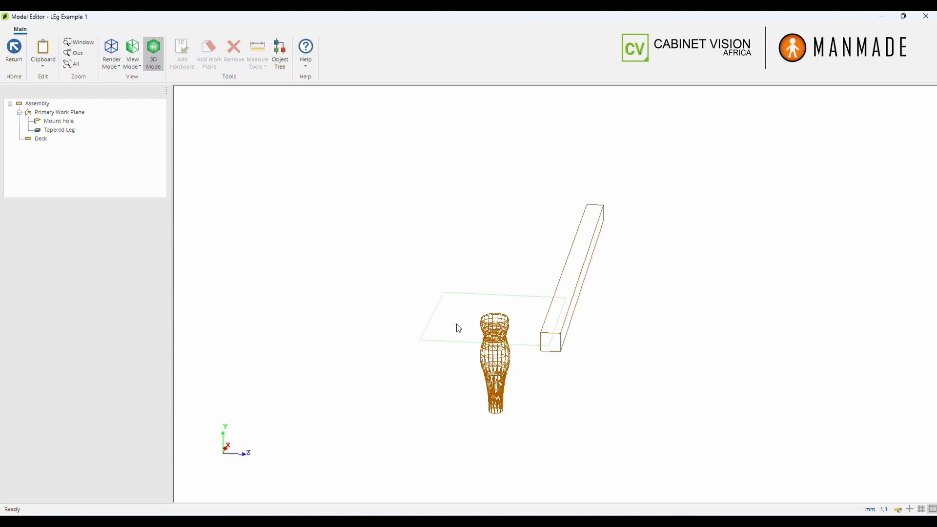
{"action": "middle_click_drag", "start_coordinate": [601, 356], "coordinate": [474, 364]}
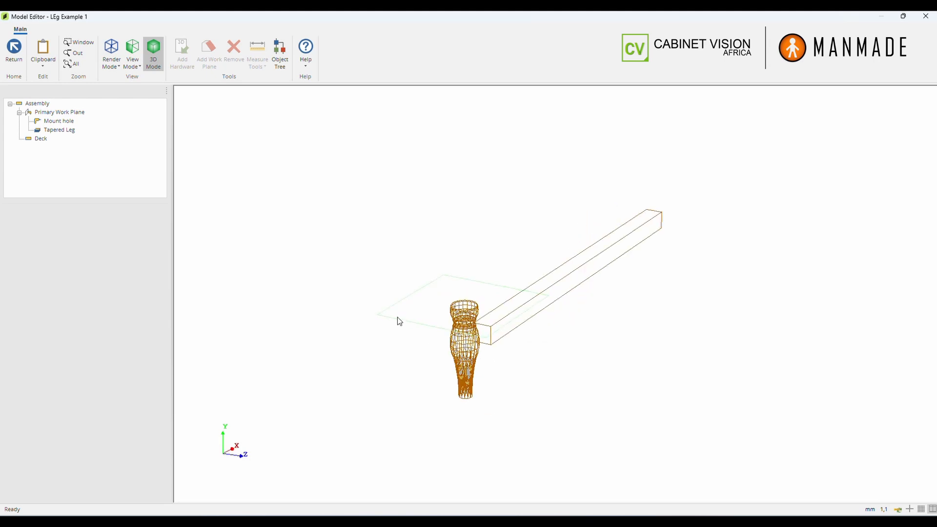
{"action": "left_click", "coordinate": [59, 130]}
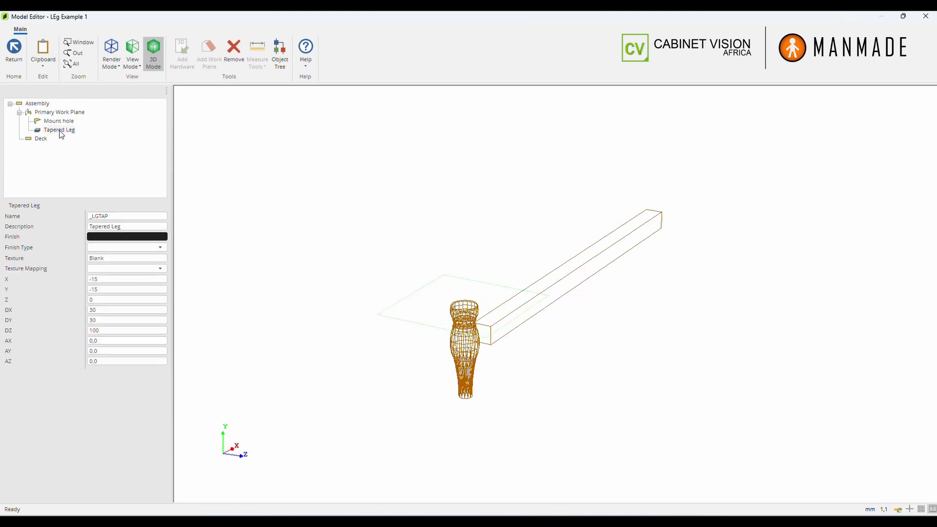
{"action": "left_click", "coordinate": [234, 54]}
{"action": "left_click", "coordinate": [64, 124]}
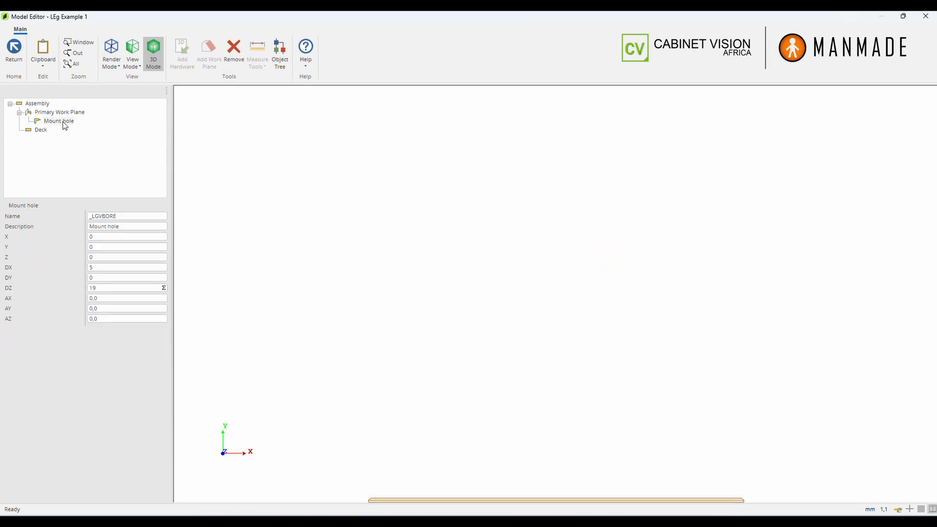
{"action": "left_click", "coordinate": [237, 63]}
Select the Primary Work Plane and switch the model to the Front view.
{"action": "scroll", "coordinate": [482, 299], "scroll_direction": "down", "scroll_amount": 3}
{"action": "middle_click_drag", "start_coordinate": [487, 357], "coordinate": [485, 454]}
{"action": "scroll", "coordinate": [457, 355], "scroll_direction": "up", "scroll_amount": 5}
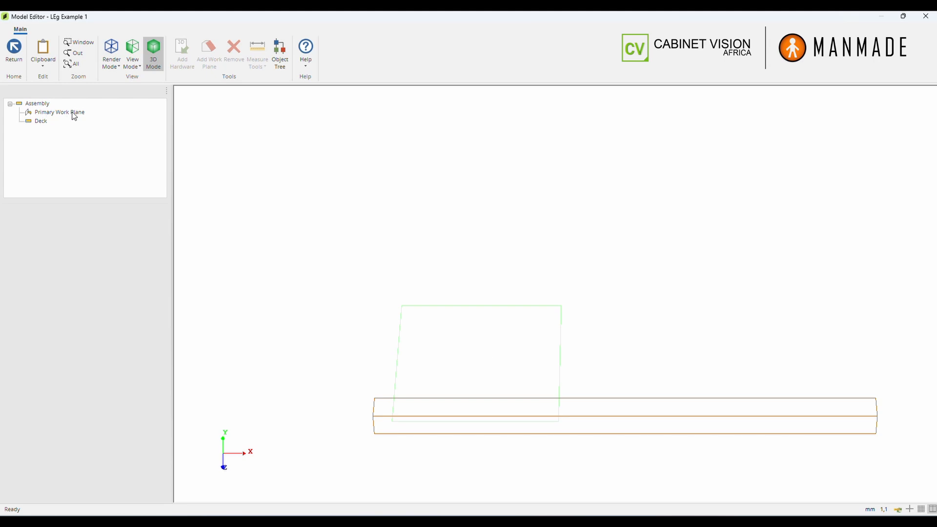
{"action": "left_click", "coordinate": [43, 114]}
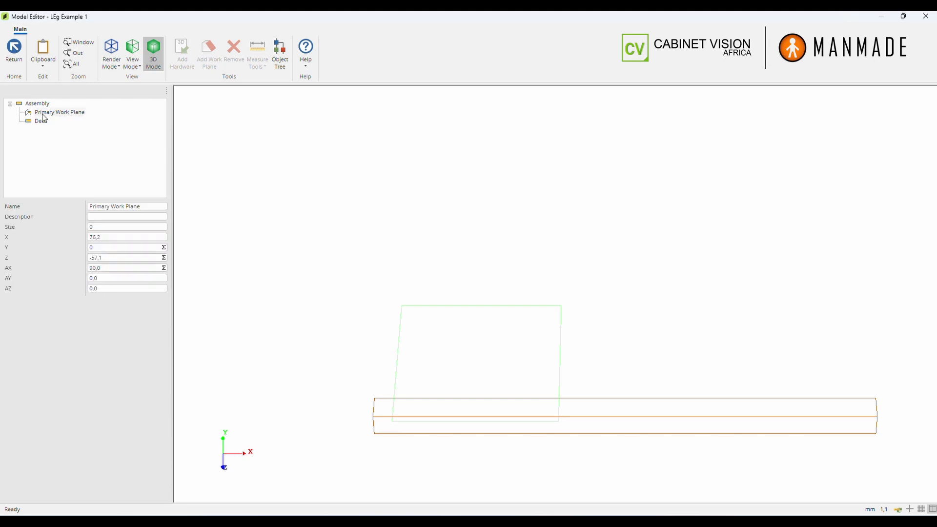
{"action": "left_click", "coordinate": [132, 69]}
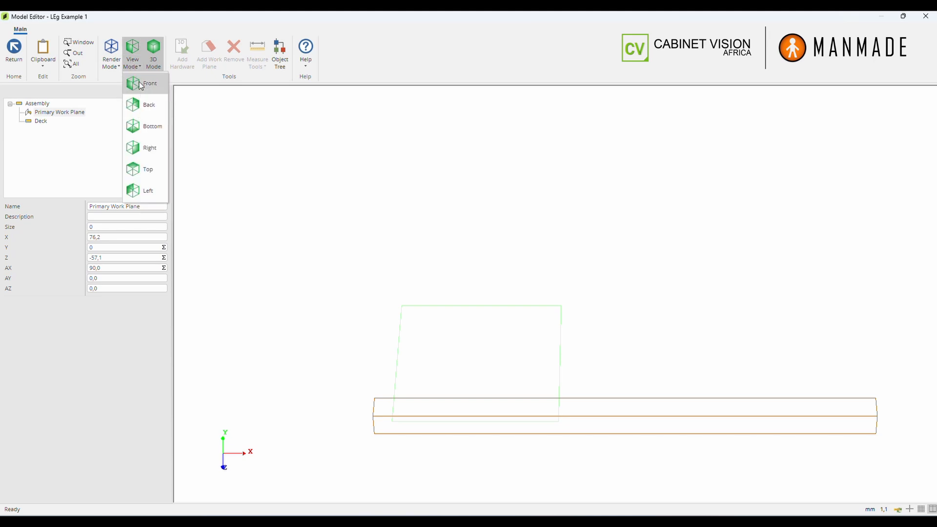
{"action": "left_click", "coordinate": [141, 84]}
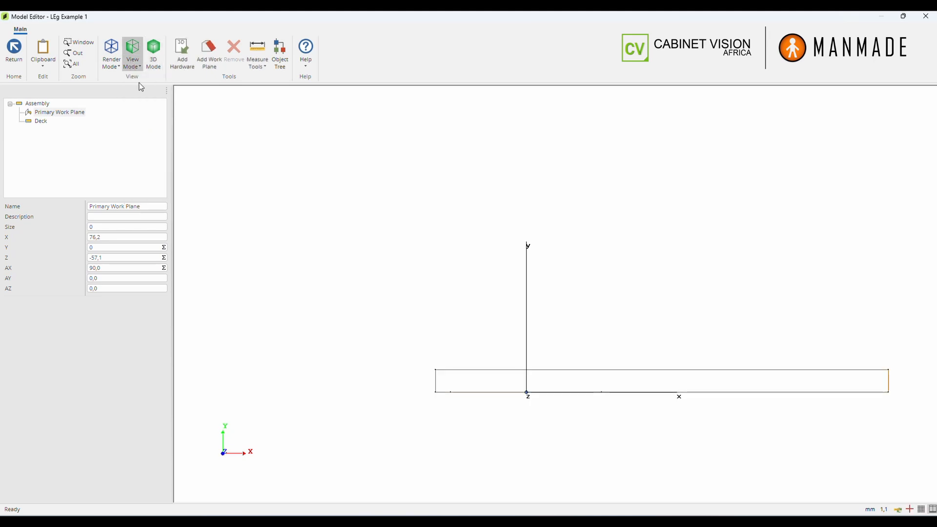
Import Leg example.skp from the Desktop's CV Videos folder onto the Primary Work Plane in its original orientation.
{"action": "left_click", "coordinate": [182, 67]}
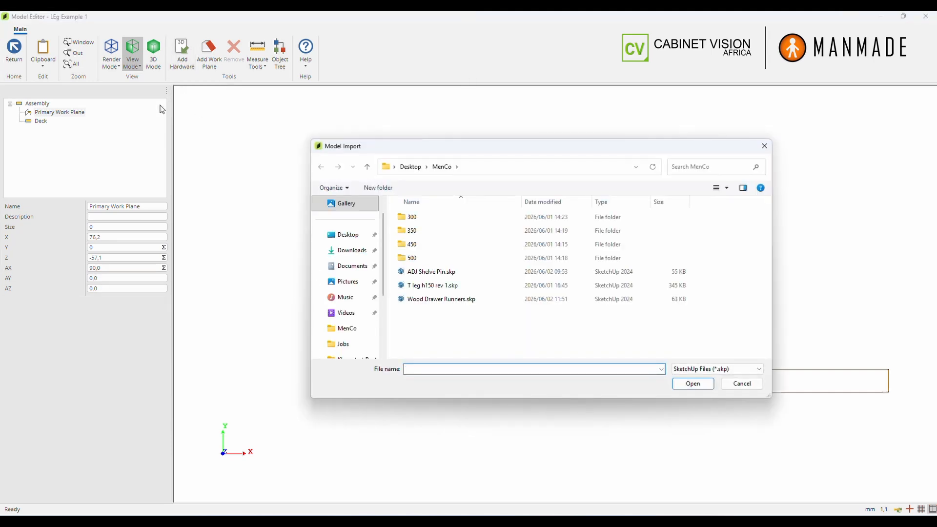
{"action": "left_click", "coordinate": [411, 167]}
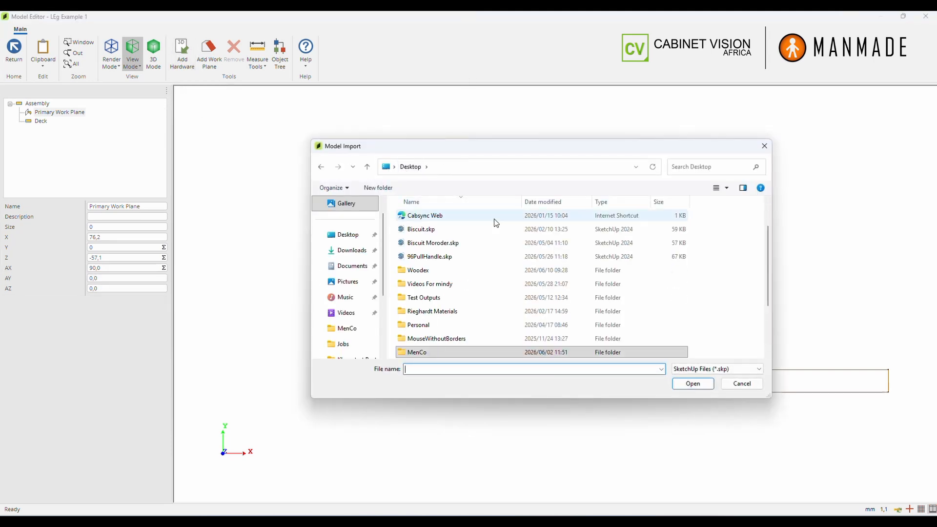
{"action": "scroll", "coordinate": [439, 314], "scroll_direction": "down", "scroll_amount": 1}
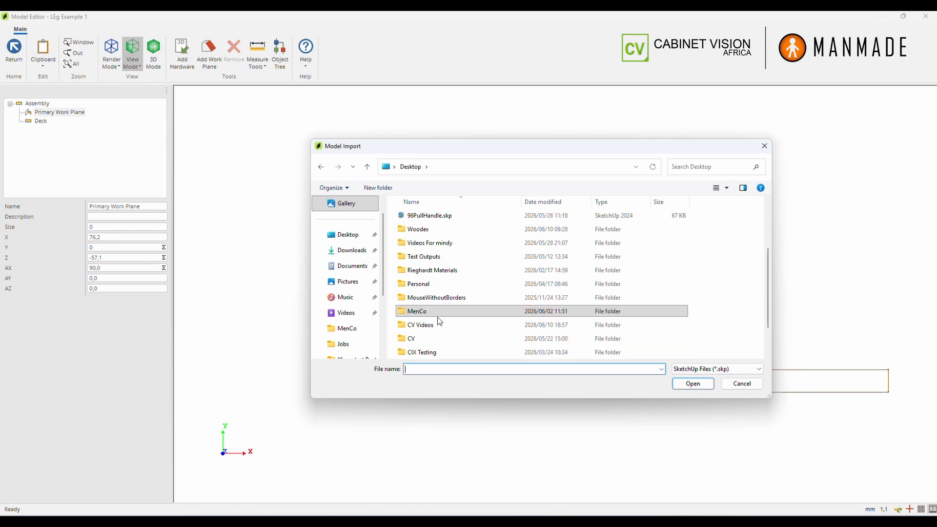
{"action": "double_click", "coordinate": [437, 324]}
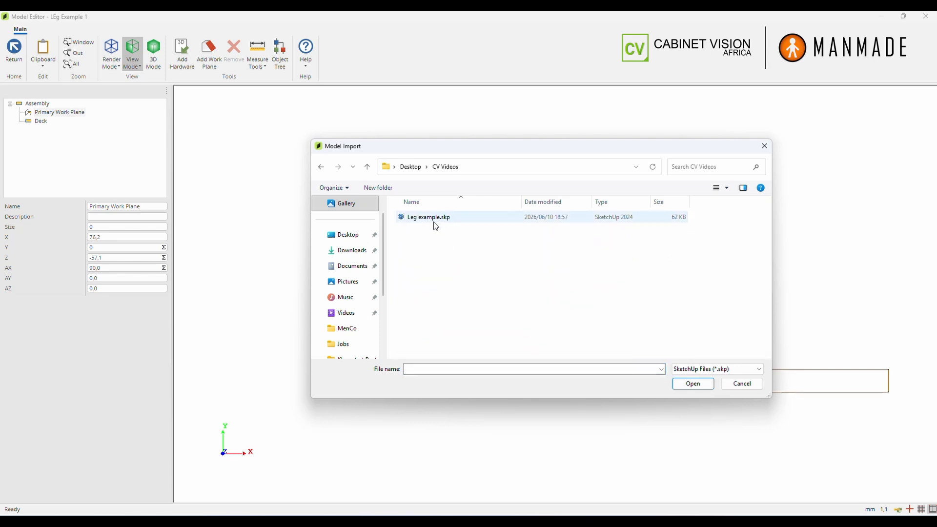
{"action": "double_click", "coordinate": [434, 219]}
{"action": "left_click_drag", "start_coordinate": [432, 221], "coordinate": [456, 240]}
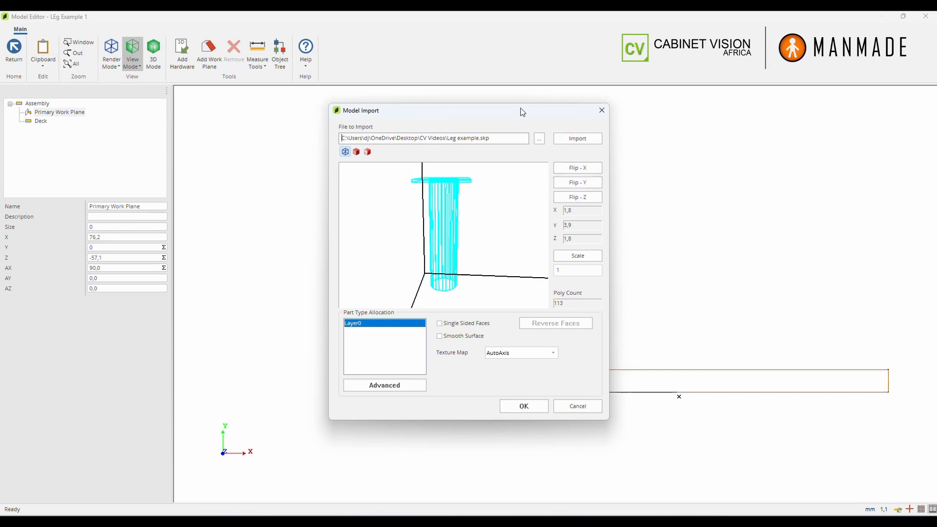
{"action": "mouse_move", "coordinate": [512, 113]}
{"action": "left_mouse_down"}
{"action": "mouse_move", "coordinate": [636, 116]}
{"action": "mouse_move", "coordinate": [505, 119]}
{"action": "left_mouse_up"}
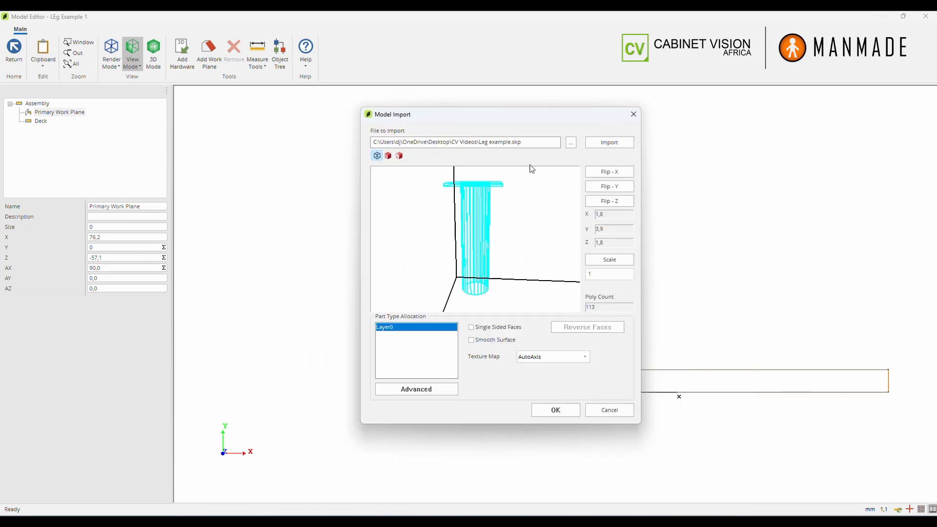
{"action": "left_click", "coordinate": [556, 410]}
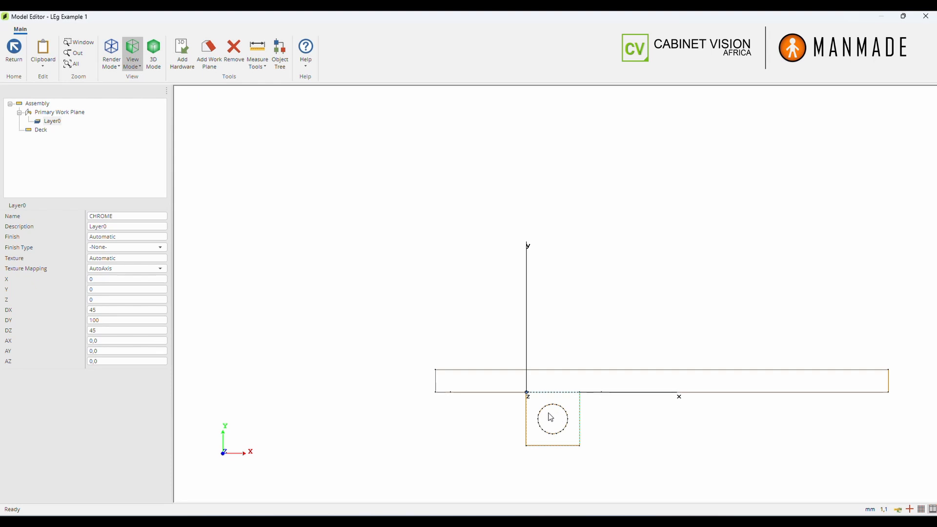
Check the imported leg in 3D, remove it from the Primary Work Plane and return to the Front view.
{"action": "left_click", "coordinate": [153, 51]}
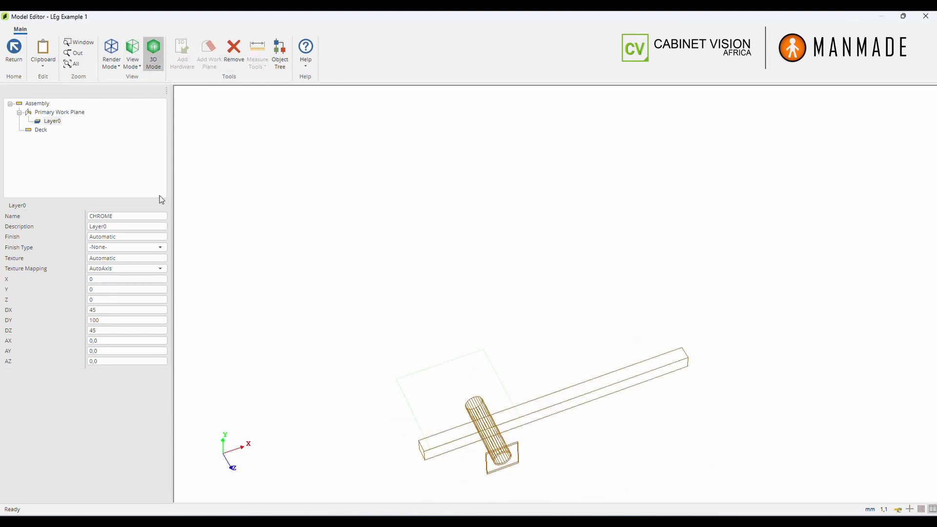
{"action": "left_click", "coordinate": [234, 48]}
{"action": "left_click", "coordinate": [140, 67]}
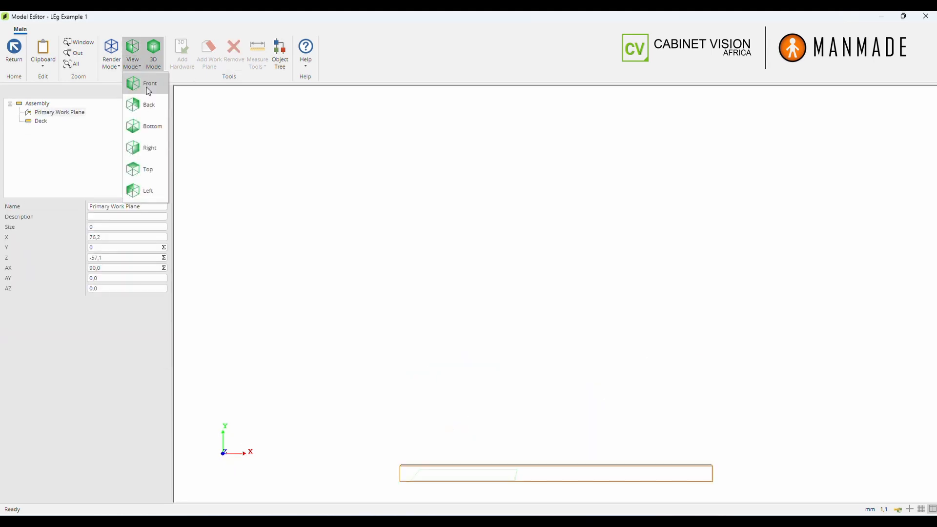
{"action": "left_click", "coordinate": [147, 84]}
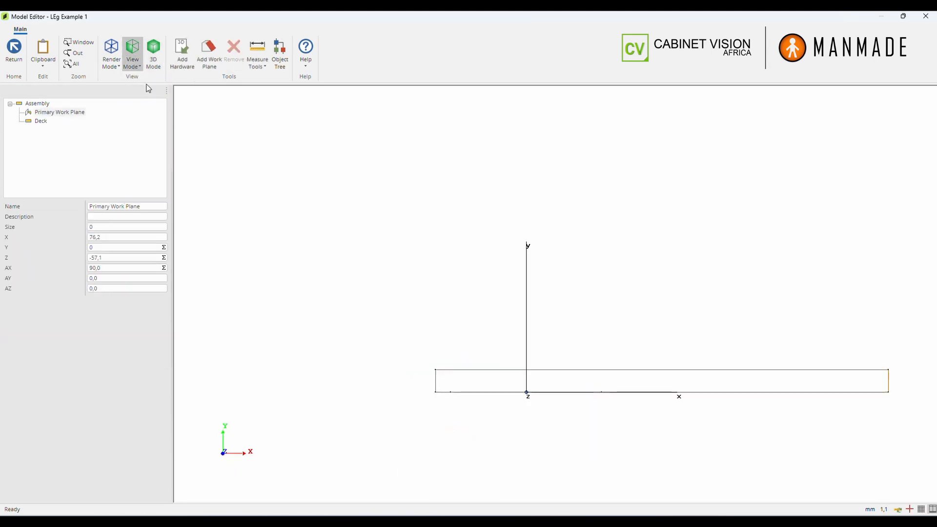
Import Leg example.skp onto the Primary Work Plane, flipping it about Z and X so its length runs along Z.
{"action": "left_click", "coordinate": [189, 72]}
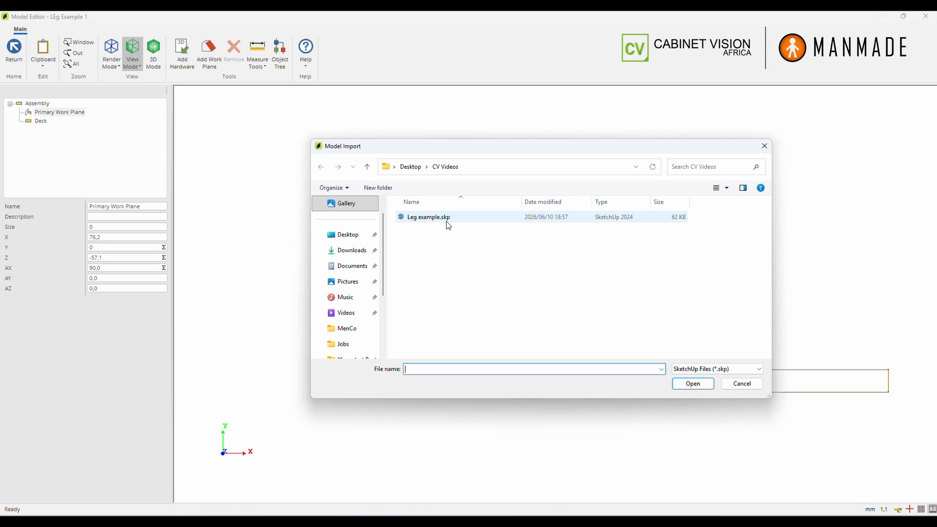
{"action": "double_click", "coordinate": [447, 224]}
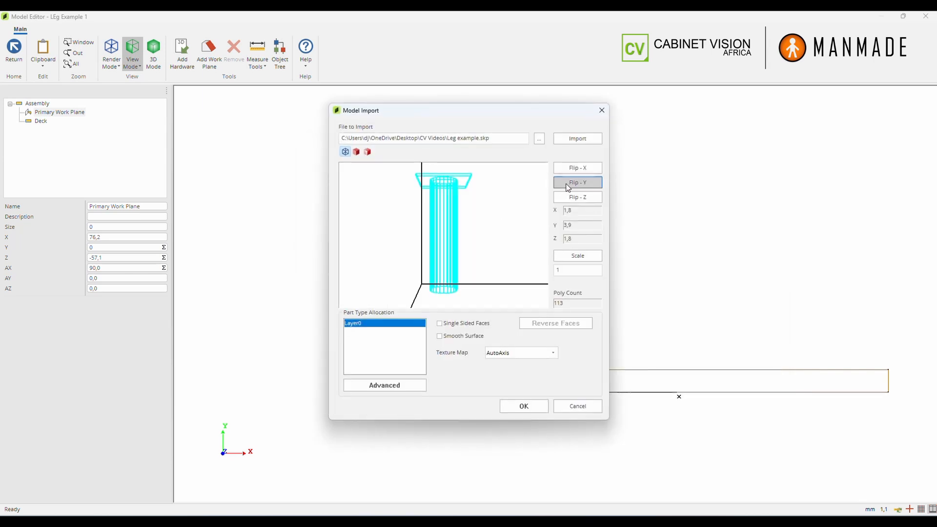
{"action": "left_click", "coordinate": [578, 200]}
{"action": "left_click", "coordinate": [579, 201]}
{"action": "left_click", "coordinate": [579, 199]}
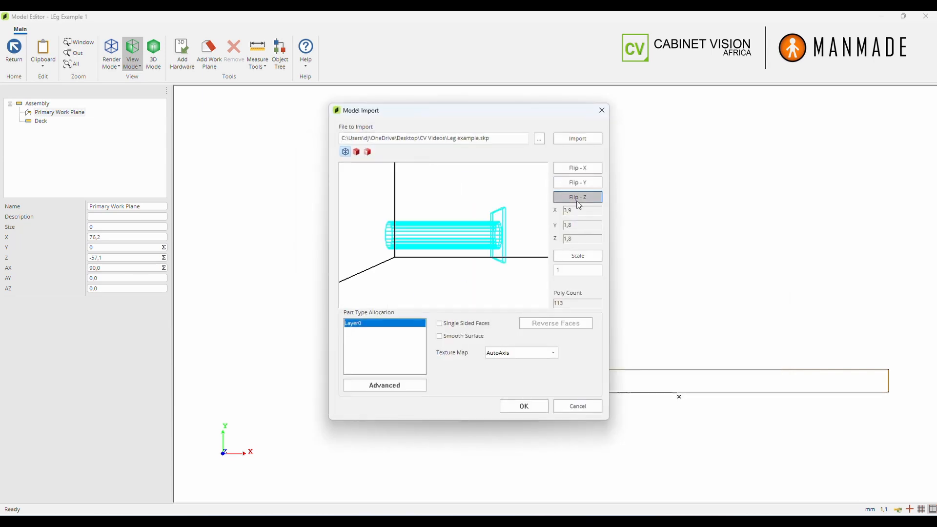
{"action": "left_click", "coordinate": [576, 168]}
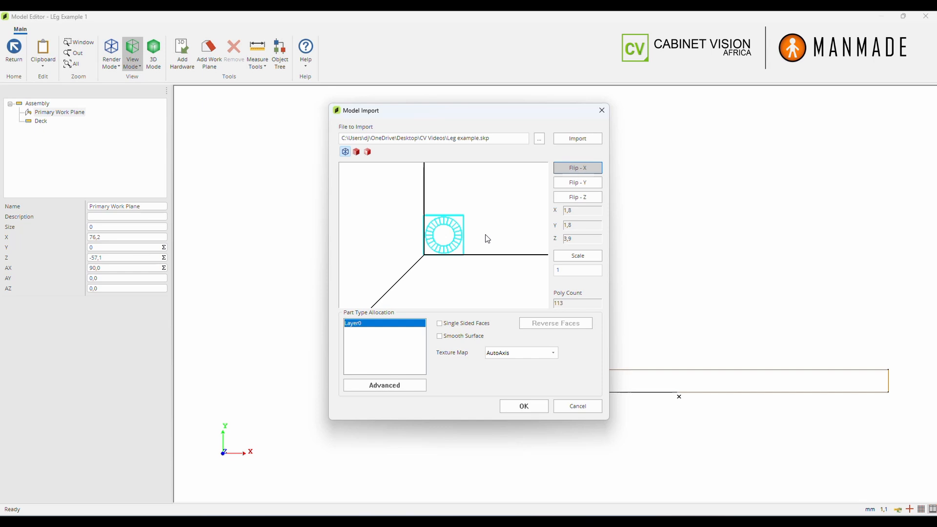
{"action": "left_click_drag", "start_coordinate": [488, 238], "coordinate": [467, 253]}
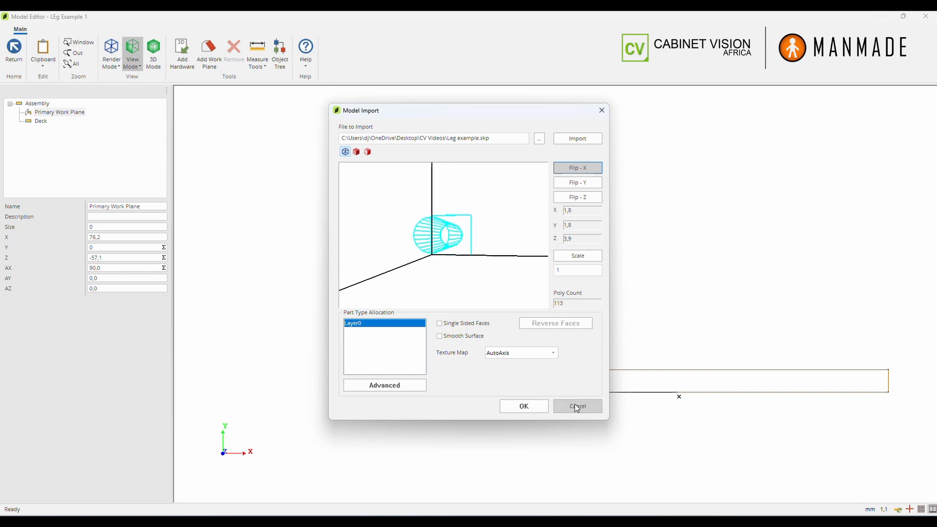
{"action": "left_click", "coordinate": [577, 407]}
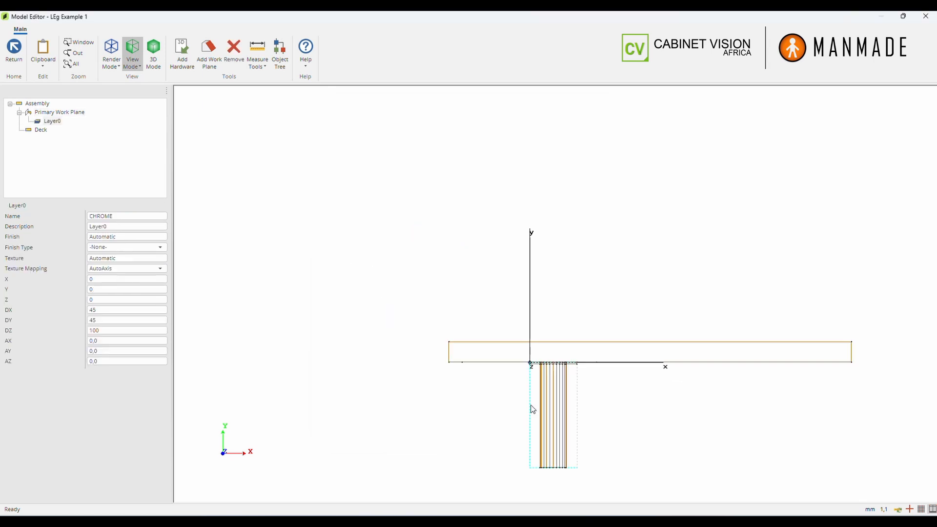
Show the imported model in 3D and change the description of Layer0 to Leg.
{"action": "left_click", "coordinate": [159, 62]}
{"action": "left_click_drag", "start_coordinate": [416, 372], "coordinate": [482, 256]}
{"action": "scroll", "coordinate": [483, 249], "scroll_direction": "down", "scroll_amount": 2}
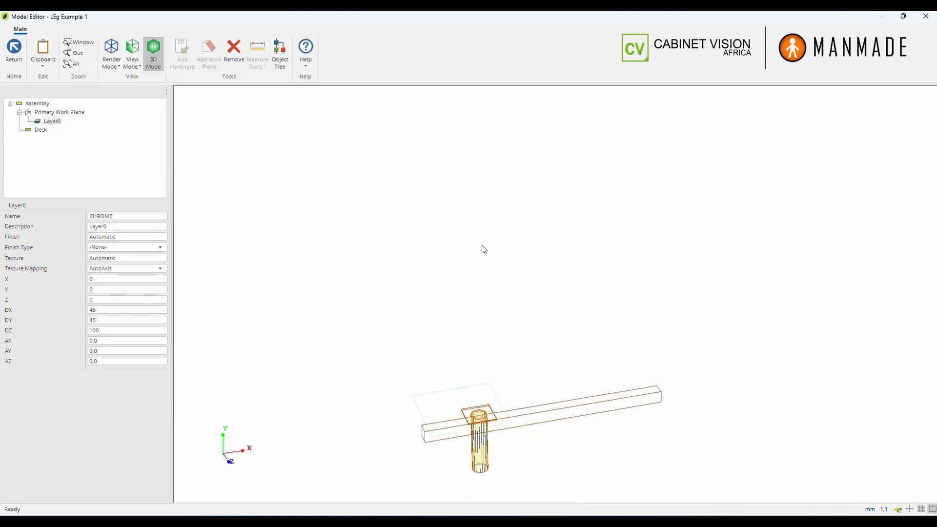
{"action": "scroll", "coordinate": [482, 440], "scroll_direction": "up", "scroll_amount": 2}
{"action": "left_click_drag", "start_coordinate": [482, 391], "coordinate": [492, 444]}
{"action": "left_click_drag", "start_coordinate": [487, 339], "coordinate": [548, 327]}
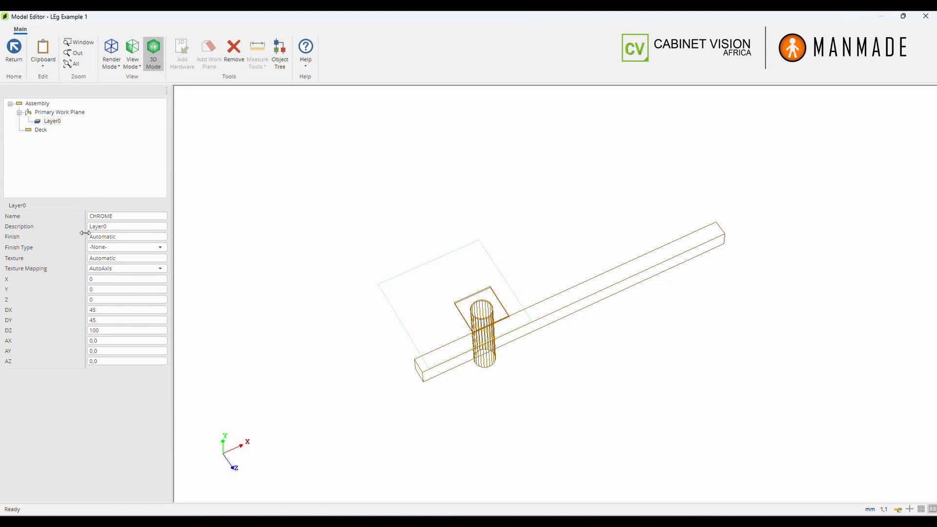
{"action": "left_click", "coordinate": [112, 227]}
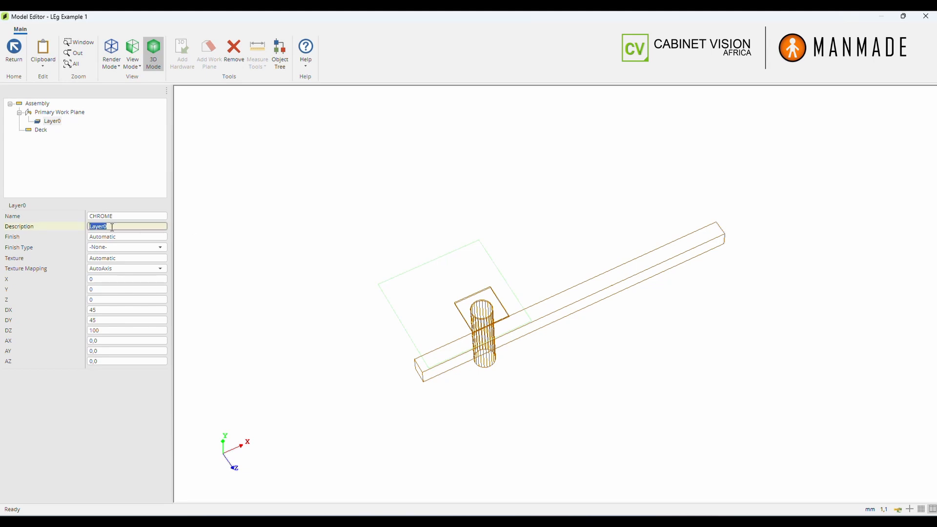
{"action": "type", "text": "Leg"}
Set the leg's X position to the equation -dx/2, test the equation and apply it.
{"action": "left_click", "coordinate": [117, 280]}
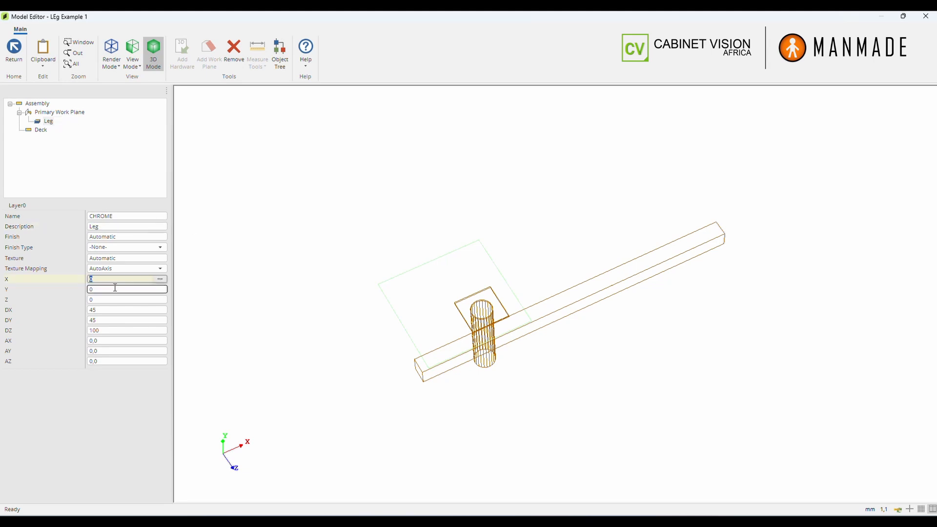
{"action": "key", "text": "Tab"}
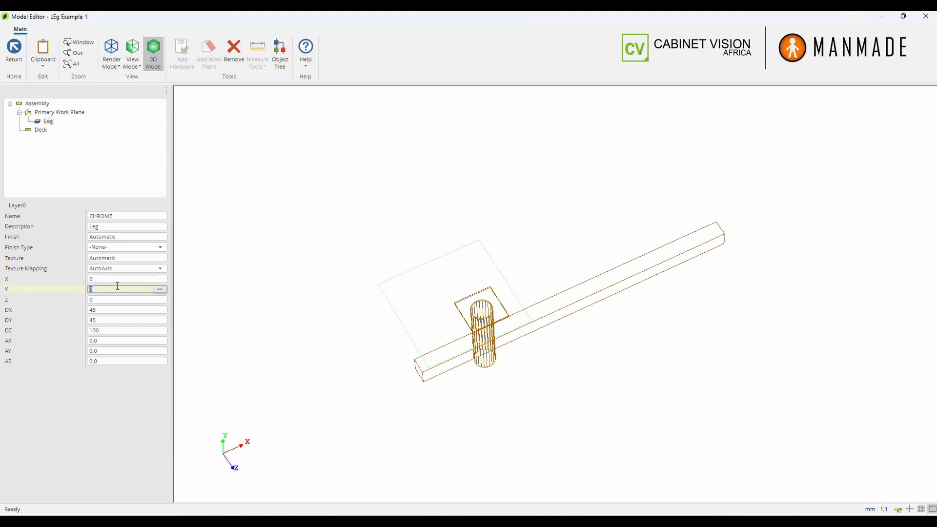
{"action": "key", "text": "shift+Tab"}
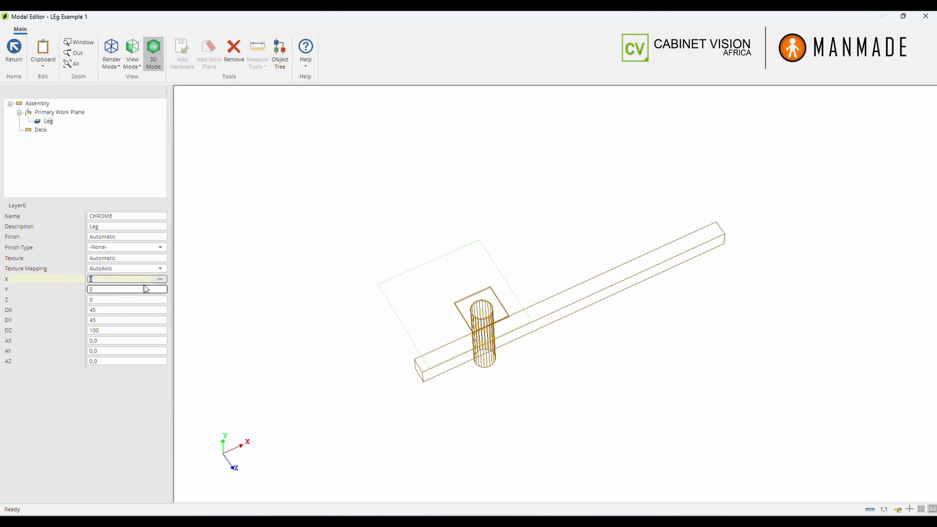
{"action": "left_click", "coordinate": [160, 280]}
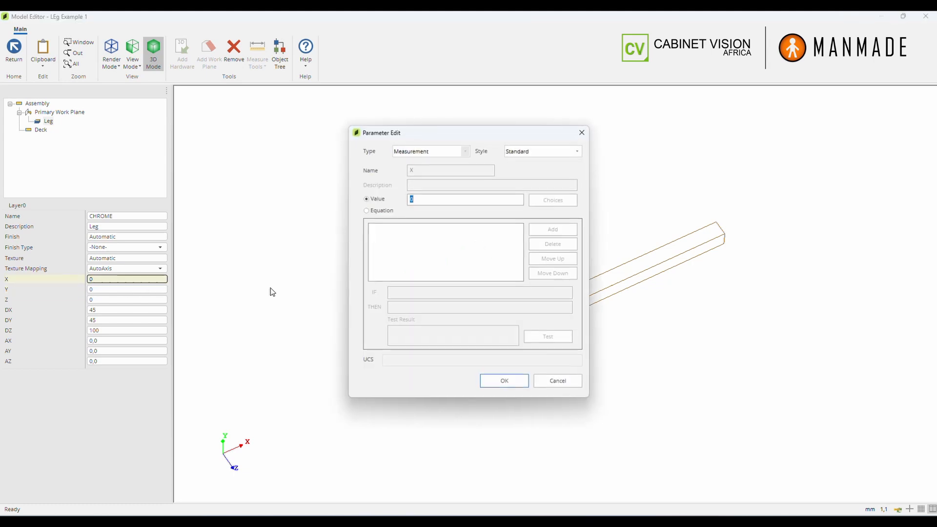
{"action": "left_click", "coordinate": [386, 213]}
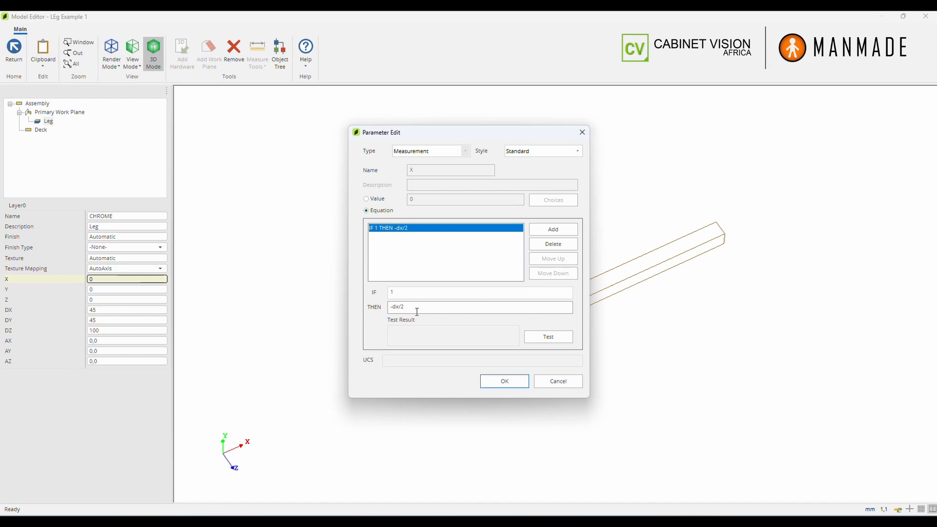
{"action": "left_click_drag", "start_coordinate": [417, 312], "coordinate": [390, 310]}
{"action": "left_click_drag", "start_coordinate": [456, 133], "coordinate": [703, 139]}
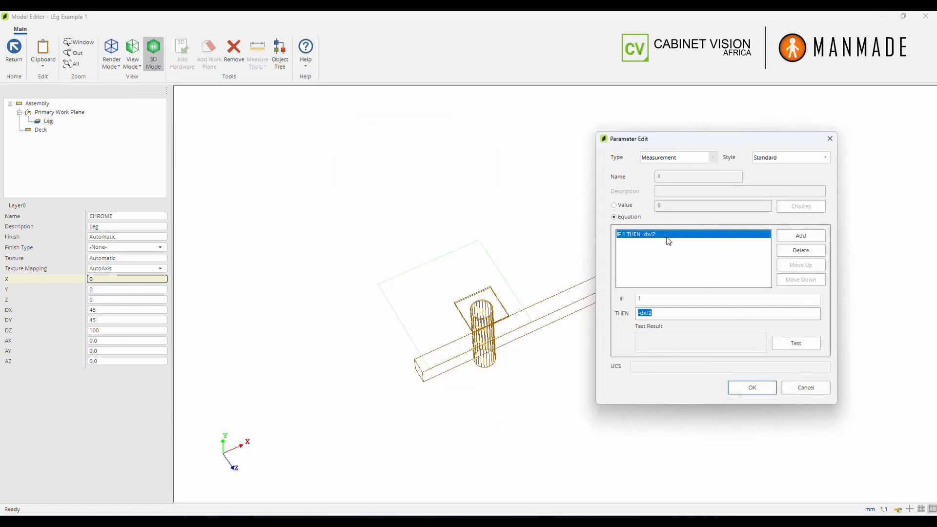
{"action": "left_click", "coordinate": [796, 344]}
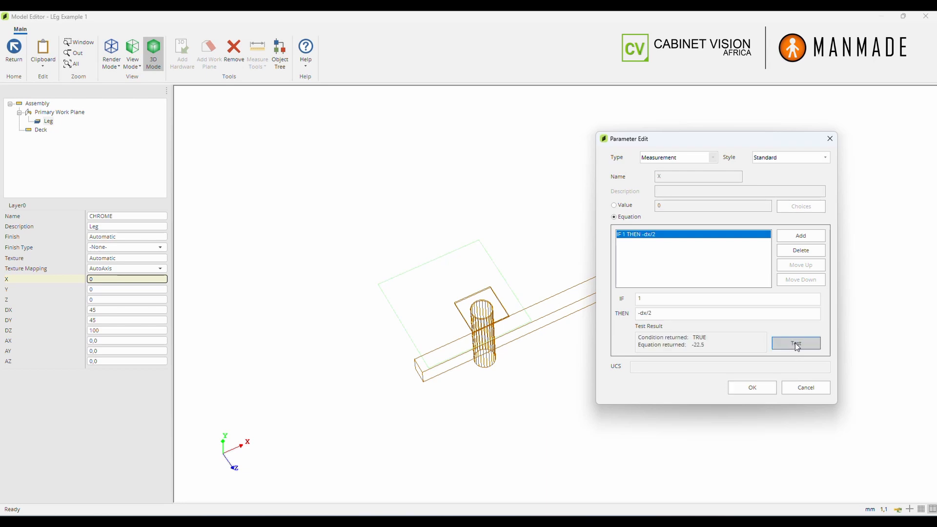
{"action": "left_click", "coordinate": [752, 388]}
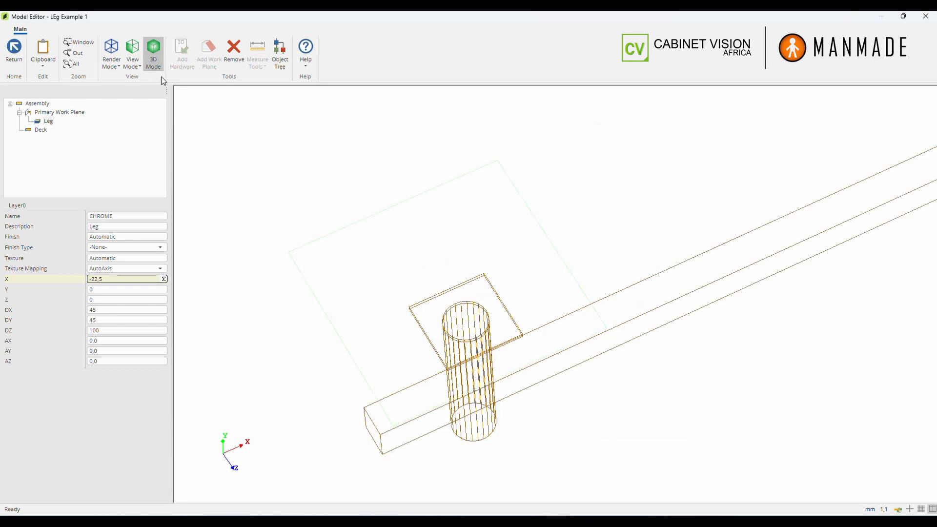
Switch to the Top view and measure from the leg's circle towards the work plane's edge.
{"action": "left_click", "coordinate": [135, 64]}
{"action": "left_click", "coordinate": [144, 169]}
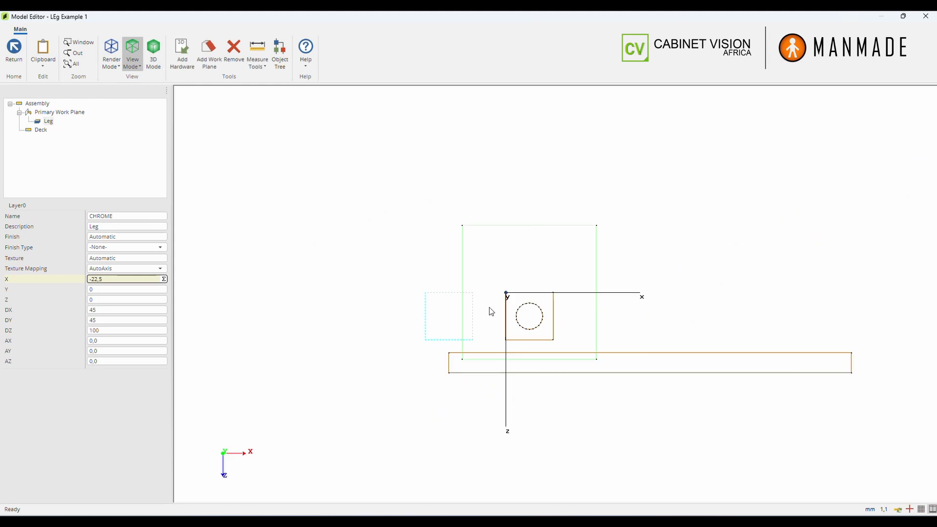
{"action": "left_click", "coordinate": [258, 48]}
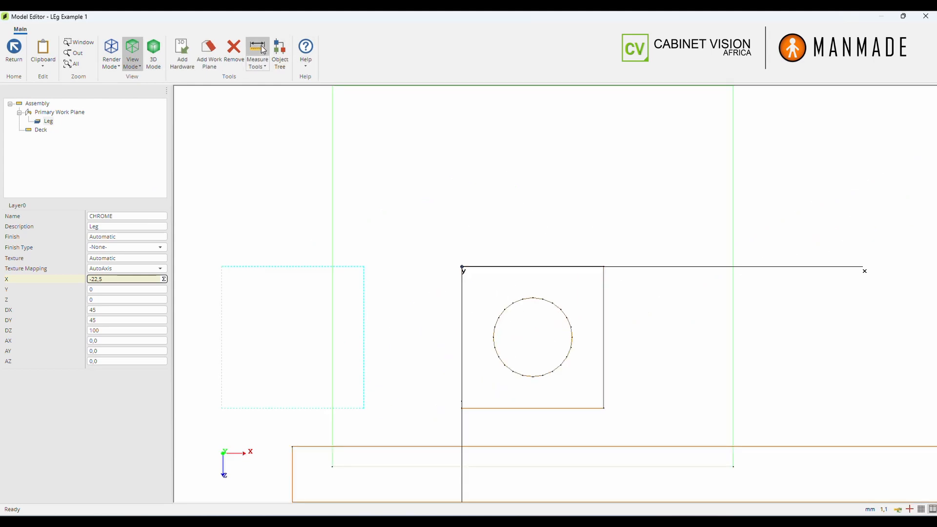
{"action": "left_click", "coordinate": [533, 297]}
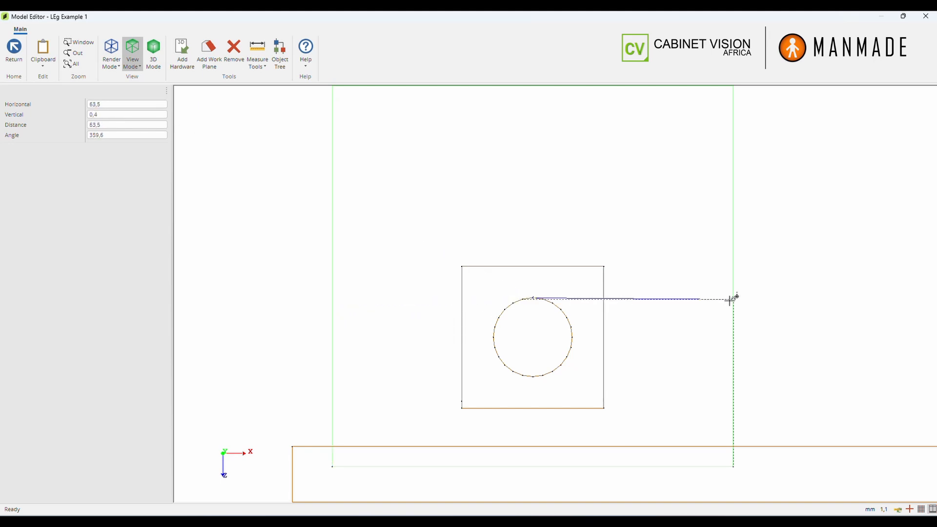
{"action": "key", "text": "Escape"}
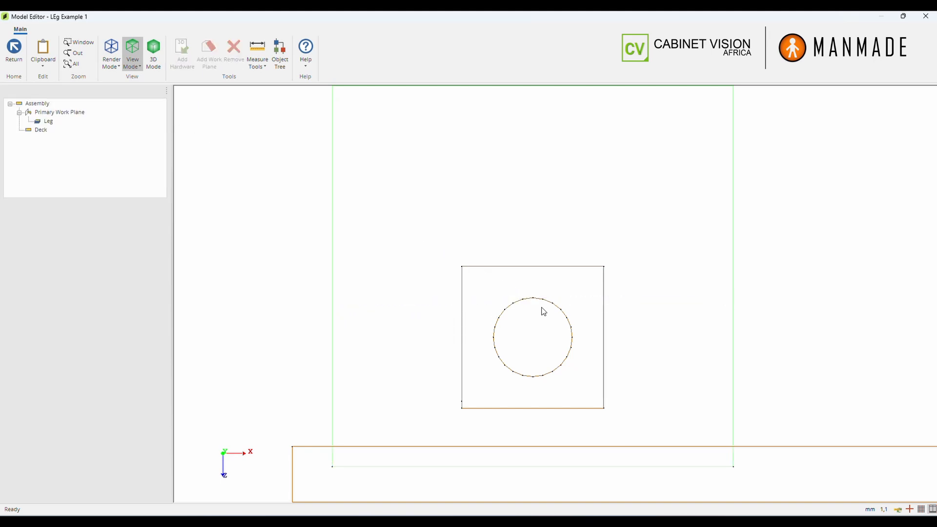
Set the leg's Y position to the equation -dy/2, test the equation and apply it.
{"action": "scroll", "coordinate": [541, 308], "scroll_direction": "down", "scroll_amount": 4}
{"action": "left_click", "coordinate": [38, 123]}
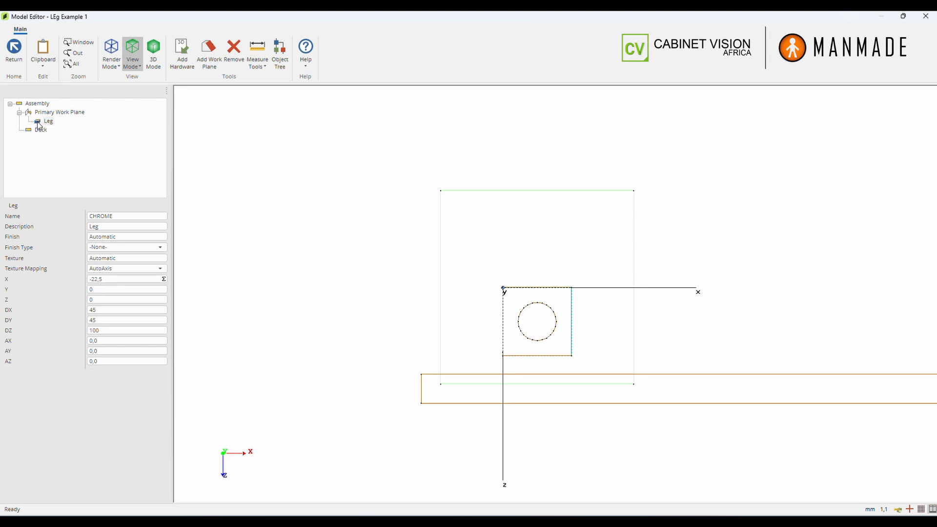
{"action": "left_click", "coordinate": [119, 289]}
{"action": "left_click", "coordinate": [160, 289]}
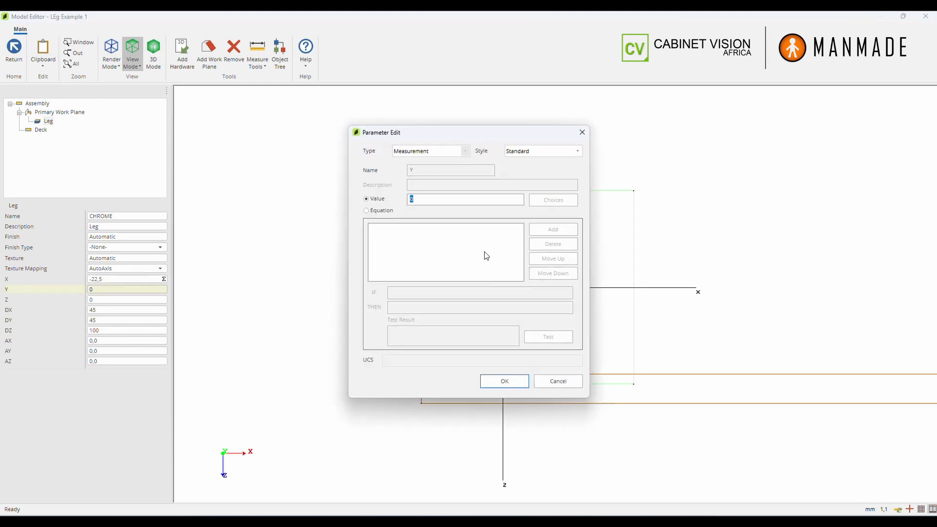
{"action": "left_click", "coordinate": [382, 211]}
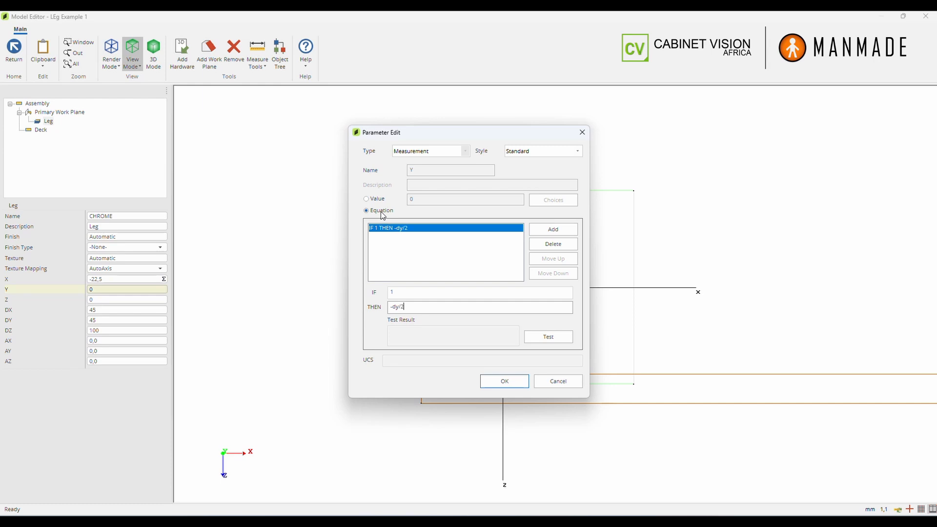
{"action": "left_click", "coordinate": [554, 346]}
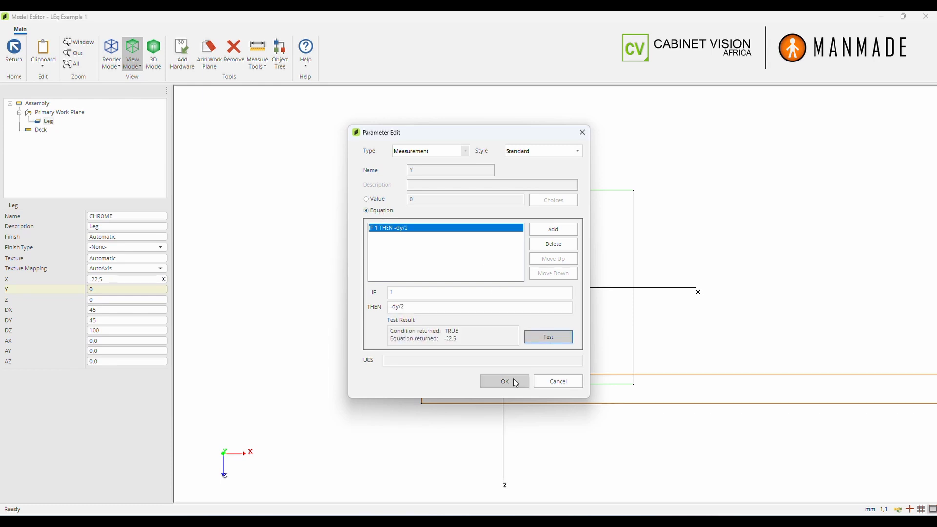
{"action": "left_click", "coordinate": [513, 382]}
{"action": "scroll", "coordinate": [538, 292], "scroll_direction": "up", "scroll_amount": 3}
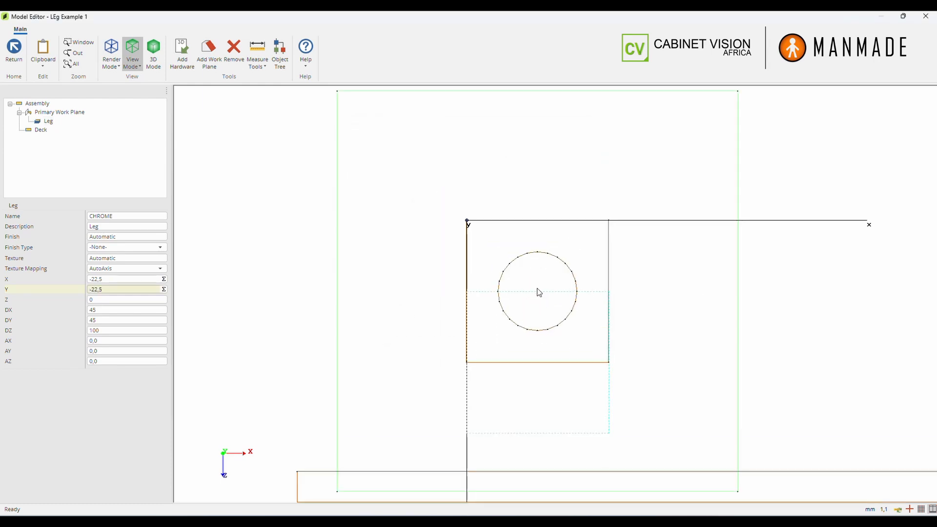
{"action": "scroll", "coordinate": [540, 296], "scroll_direction": "down", "scroll_amount": 2}
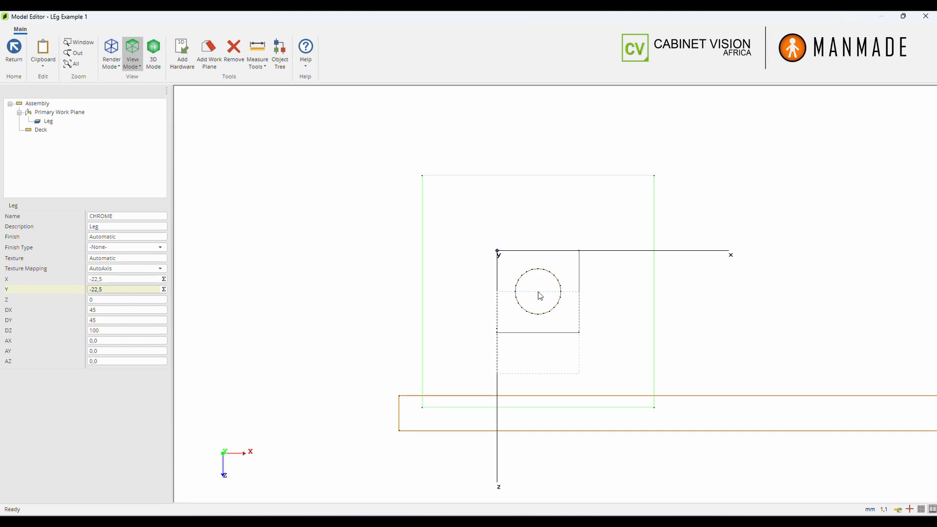
Add a hole 5 mm in diameter and 10 mm deep at the origin of the Primary Work Plane's Back face.
{"action": "left_click", "coordinate": [154, 54]}
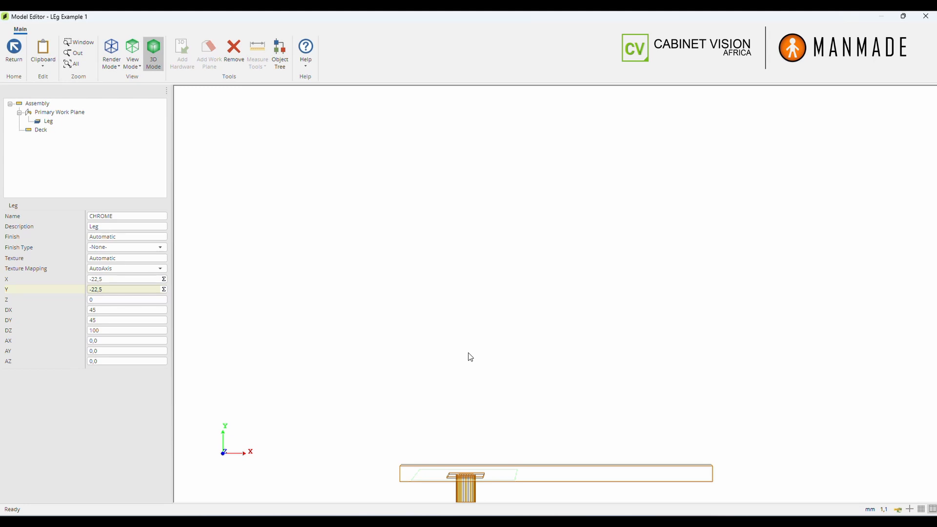
{"action": "middle_click_drag", "start_coordinate": [476, 315], "coordinate": [461, 391]}
{"action": "scroll", "coordinate": [467, 424], "scroll_direction": "up", "scroll_amount": 4}
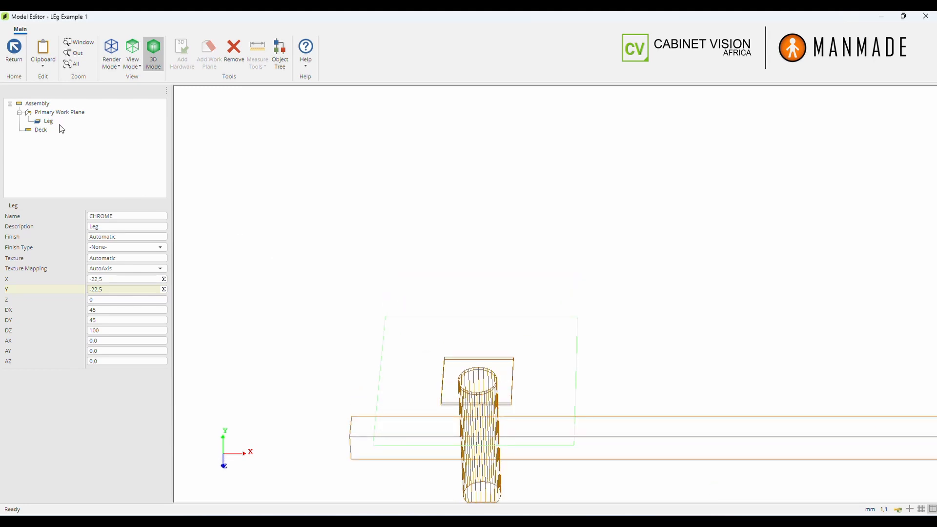
{"action": "left_click", "coordinate": [60, 112]}
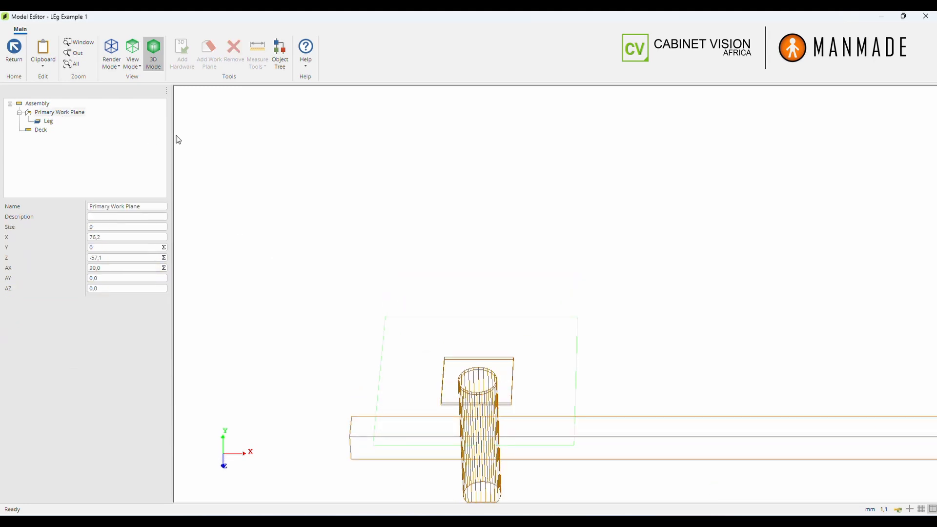
{"action": "double_click", "coordinate": [60, 112]}
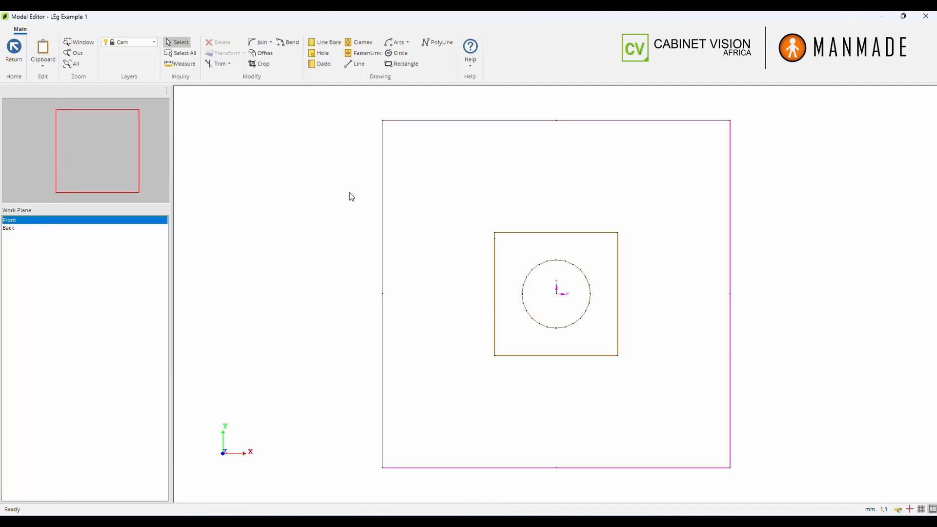
{"action": "left_click", "coordinate": [13, 231]}
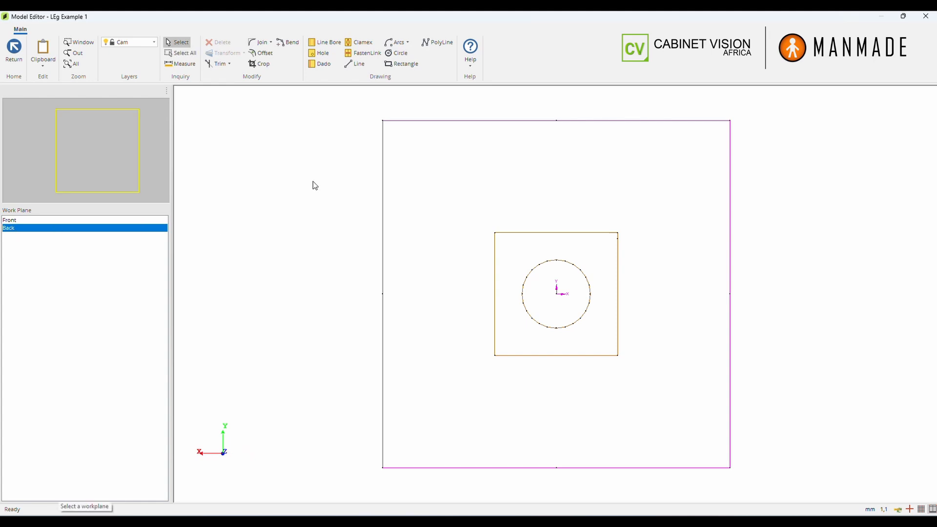
{"action": "left_click", "coordinate": [322, 53]}
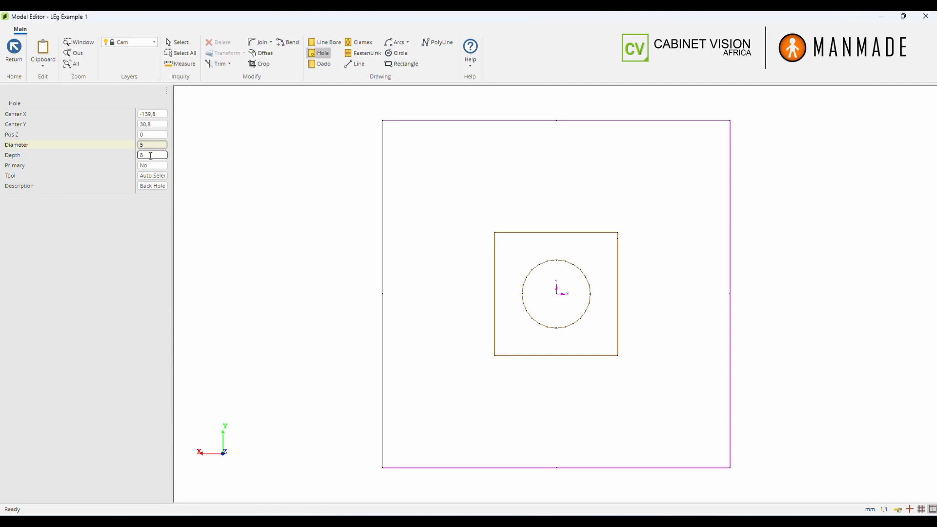
{"action": "left_click", "coordinate": [151, 155]}
{"action": "type", "text": "10"}
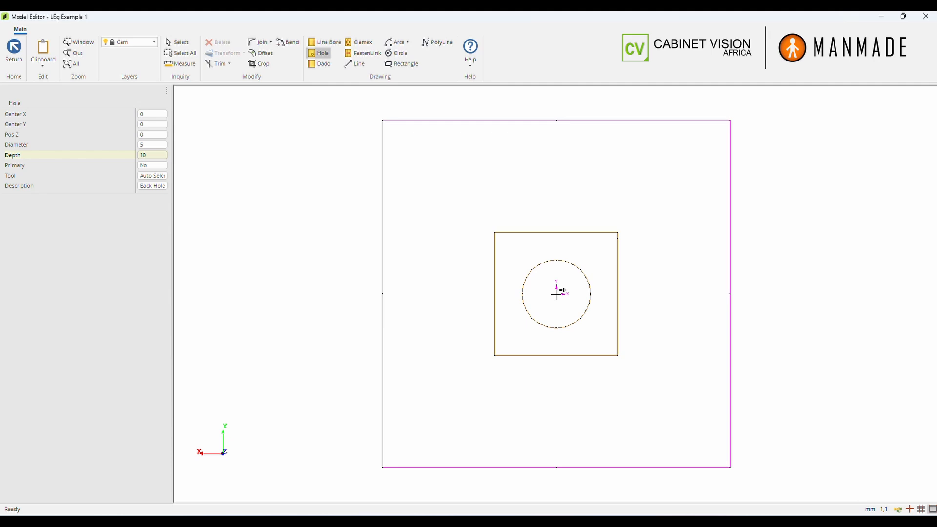
{"action": "left_click", "coordinate": [557, 294]}
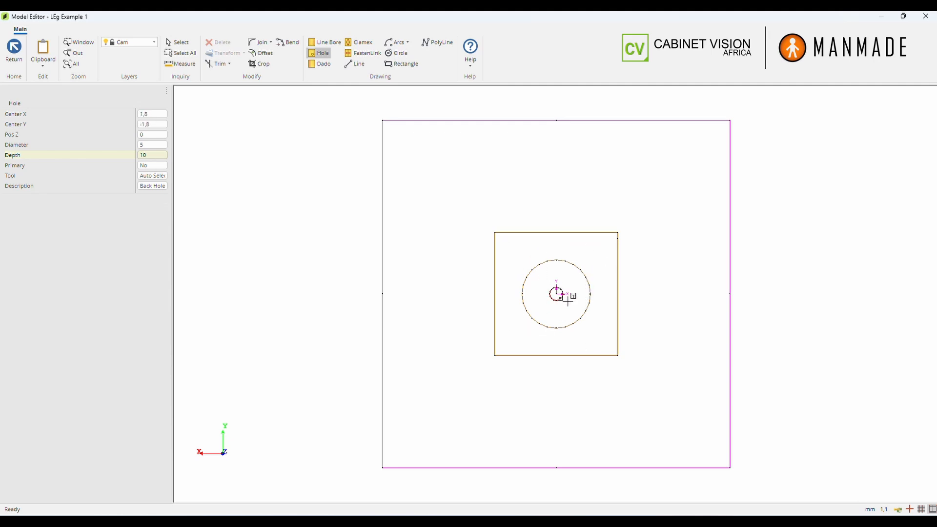
{"action": "key", "text": "Escape"}
{"action": "key", "text": "Escape"}
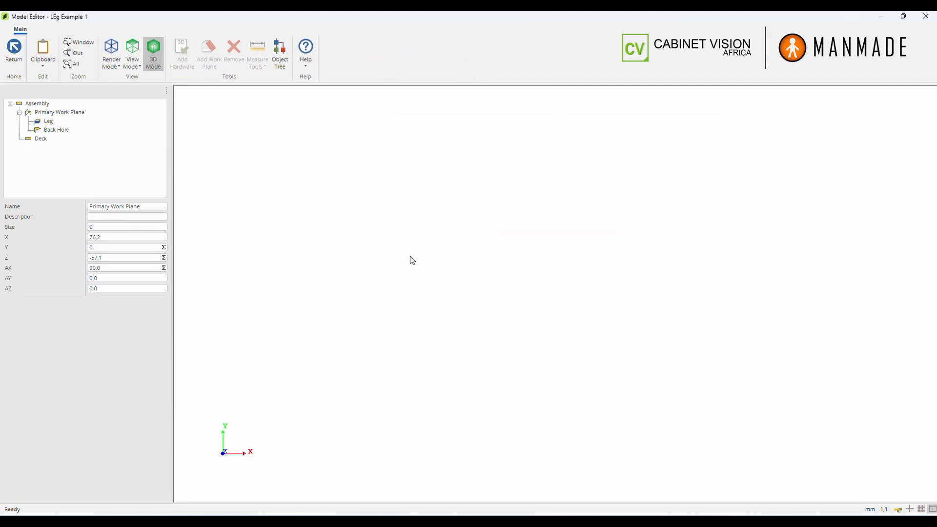
Check the hole's direction in the Front view and remove Back Hole from the Primary Work Plane.
{"action": "left_click", "coordinate": [133, 54]}
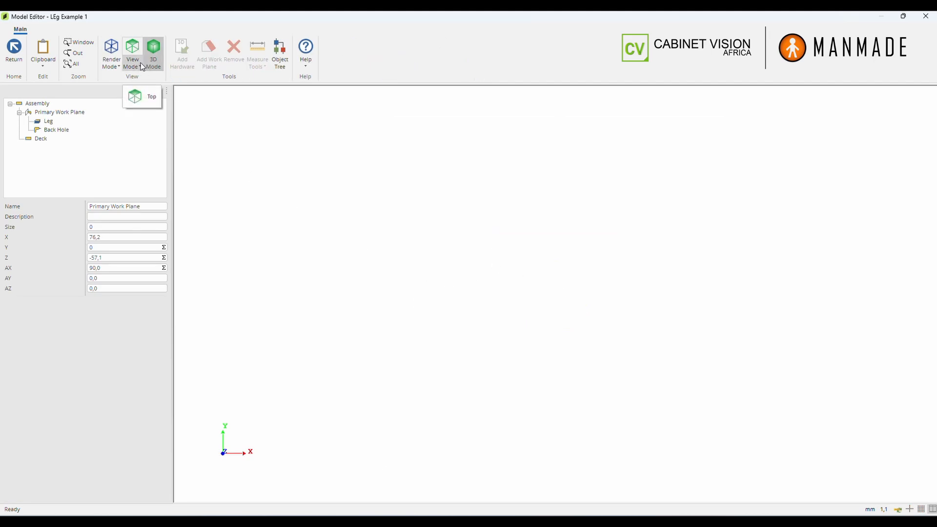
{"action": "left_click", "coordinate": [139, 89]}
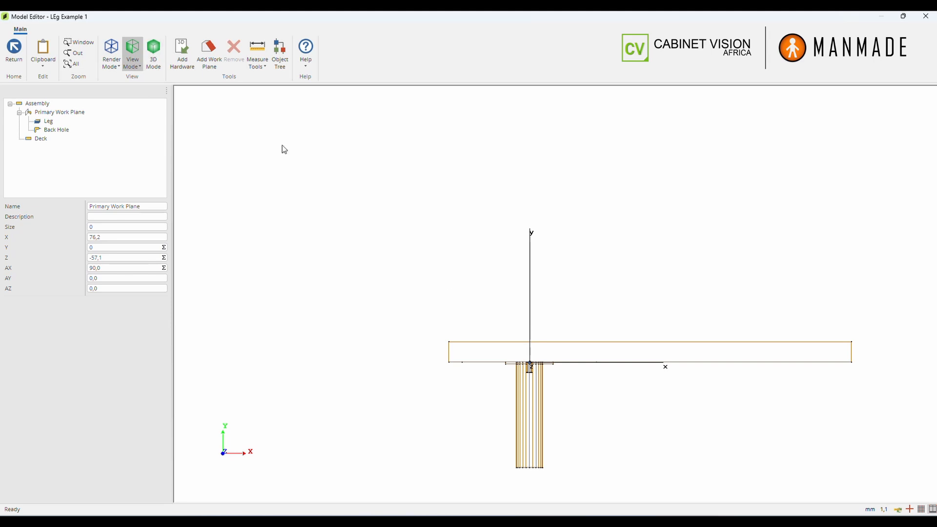
{"action": "scroll", "coordinate": [527, 366], "scroll_direction": "up", "scroll_amount": 5}
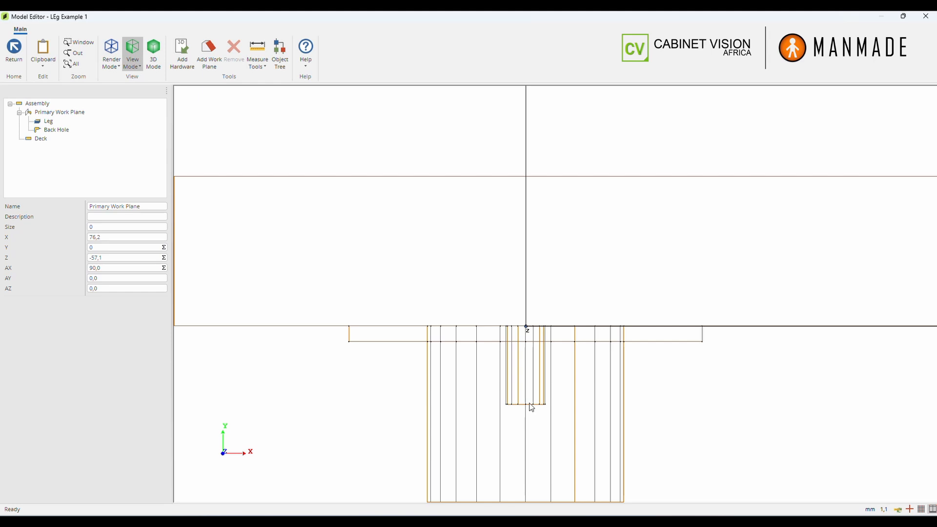
{"action": "left_click", "coordinate": [60, 131]}
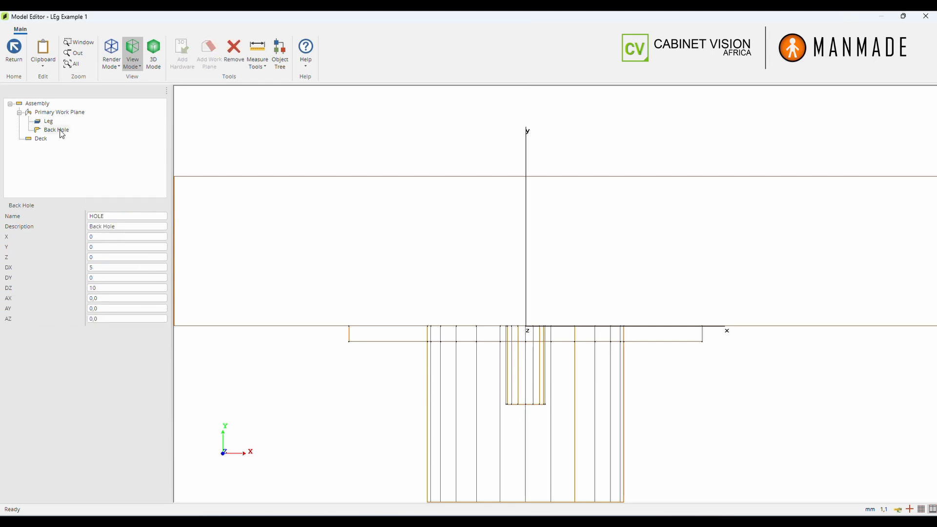
{"action": "right_click", "coordinate": [60, 134]}
{"action": "left_click", "coordinate": [56, 128]}
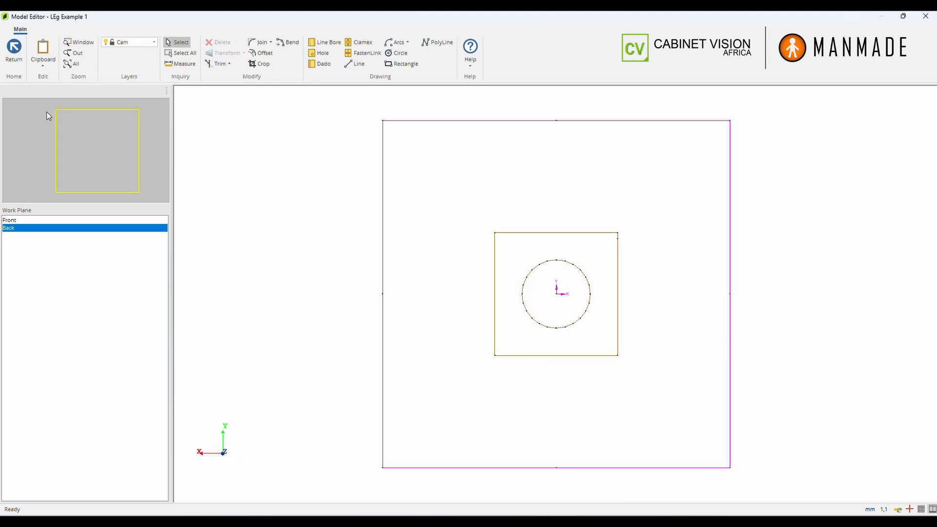
Add a hole 5 mm in diameter and 10 mm deep at the origin of the work plane's Front face and return to the model.
{"action": "left_click", "coordinate": [30, 221]}
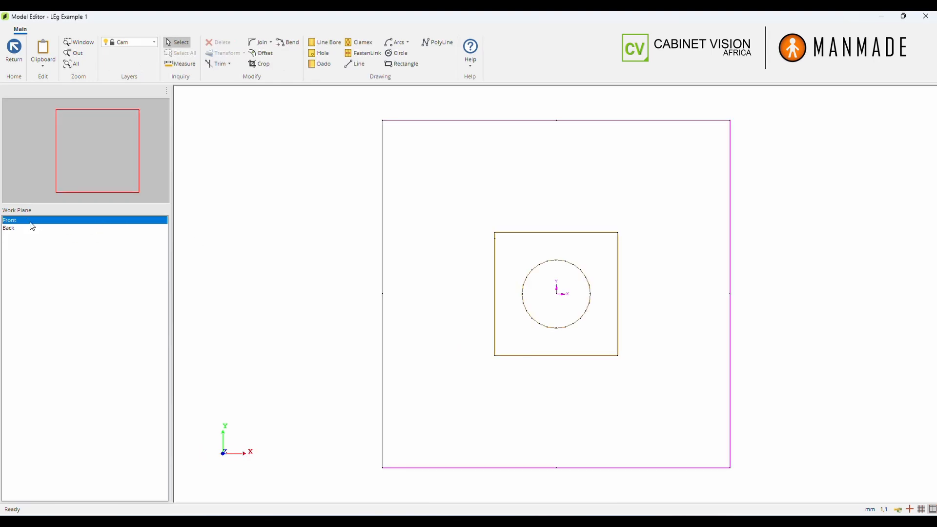
{"action": "left_click", "coordinate": [319, 53]}
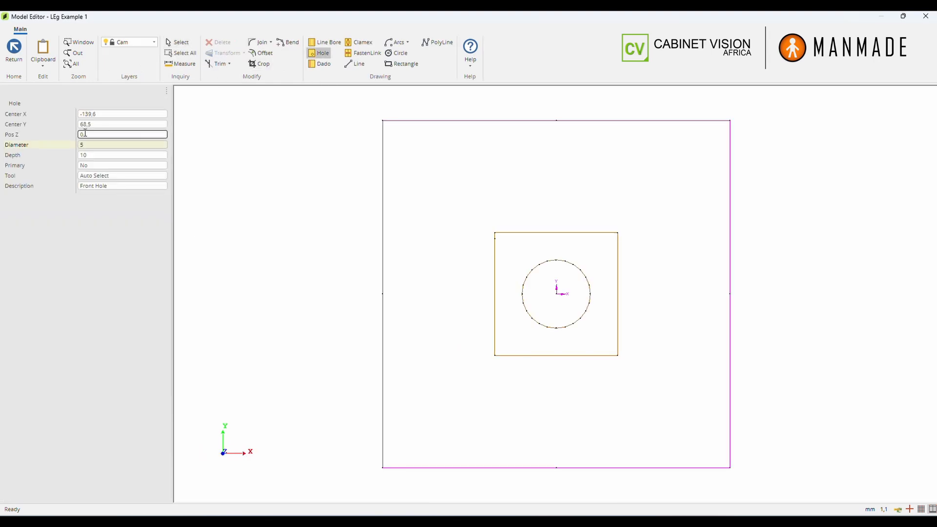
{"action": "left_click", "coordinate": [81, 145]}
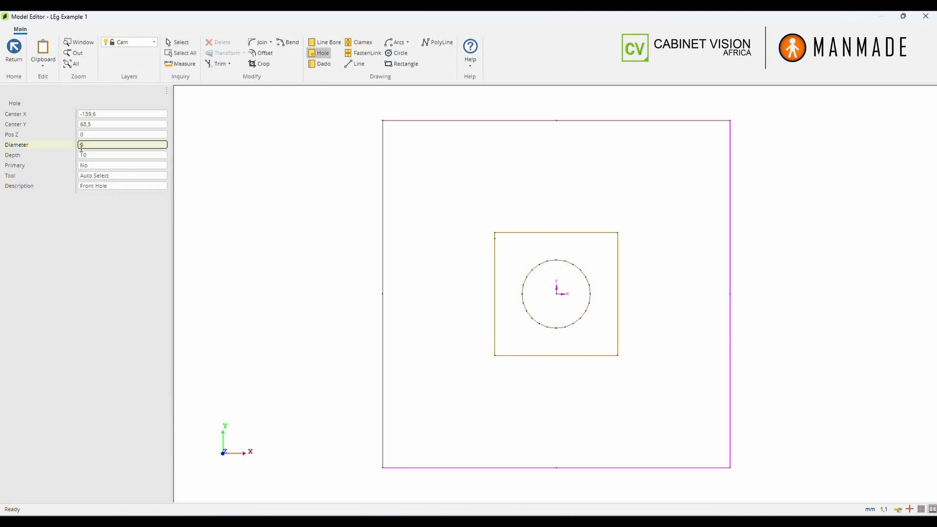
{"action": "left_click", "coordinate": [560, 293]}
{"action": "key", "text": "Escape"}
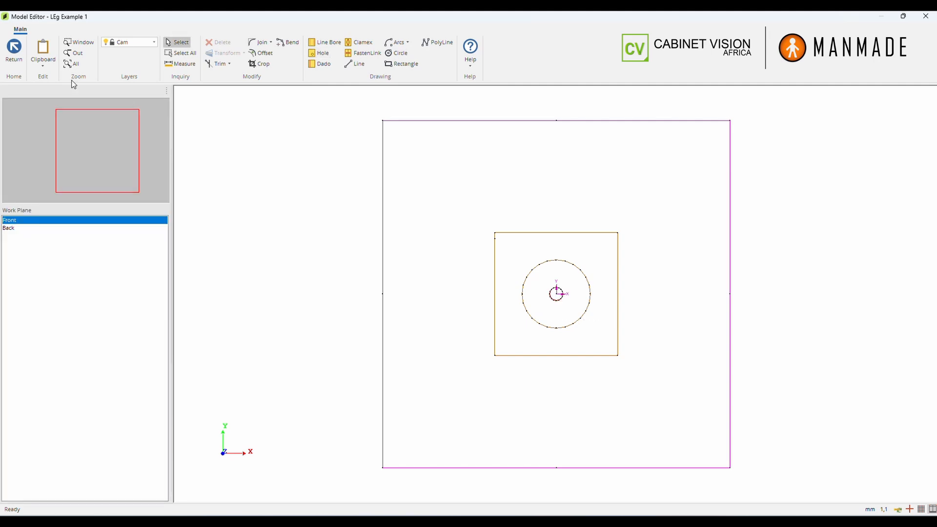
{"action": "left_click", "coordinate": [19, 56]}
{"action": "scroll", "coordinate": [530, 361], "scroll_direction": "up", "scroll_amount": 3}
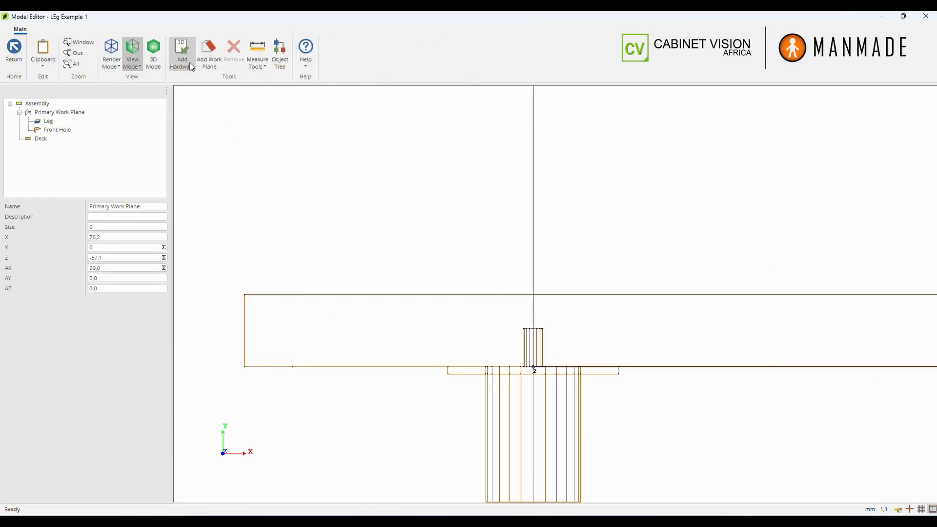
Inspect the leg and the front hole in 3D and review their position and size parameters.
{"action": "left_click", "coordinate": [153, 51]}
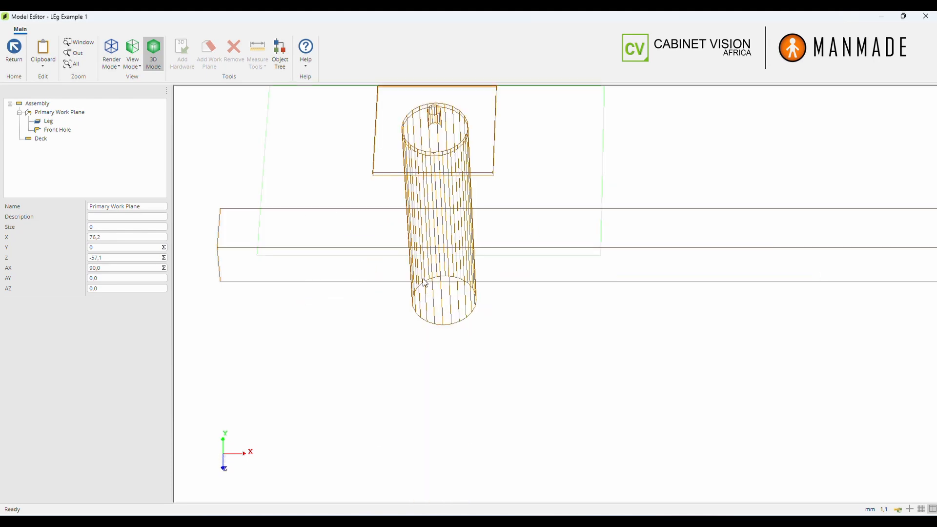
{"action": "left_click_drag", "start_coordinate": [423, 275], "coordinate": [419, 240]}
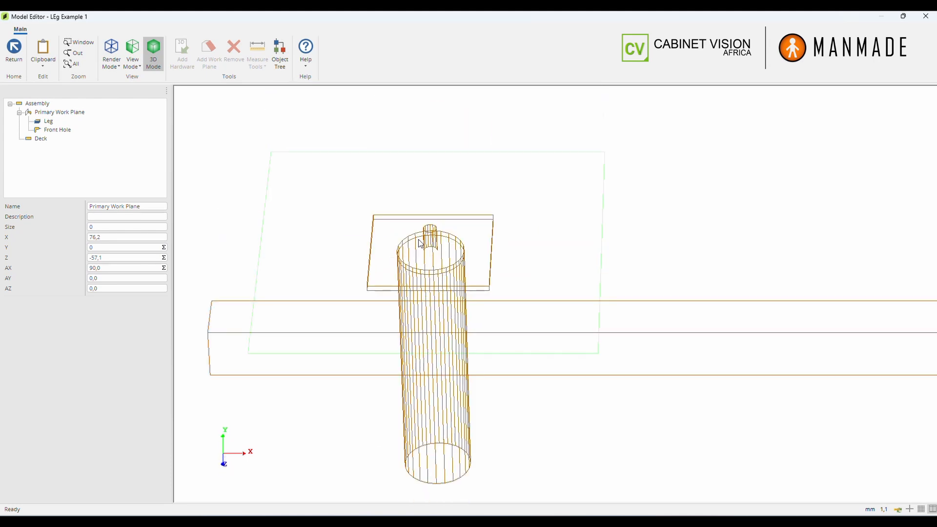
{"action": "left_click", "coordinate": [49, 122]}
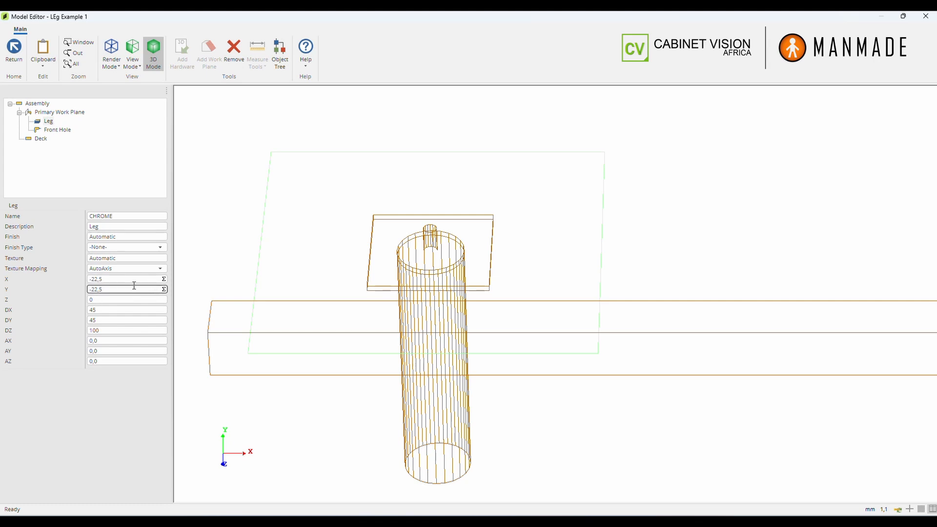
{"action": "left_click", "coordinate": [58, 131]}
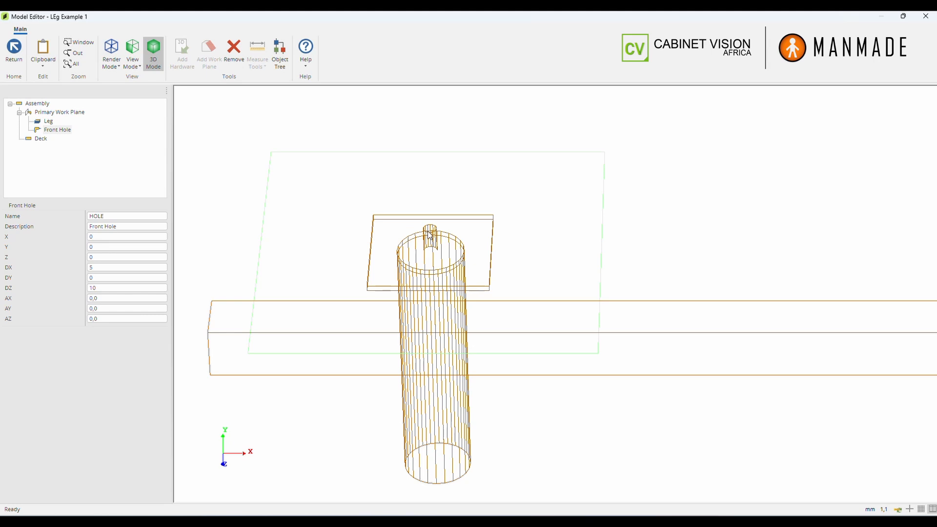
{"action": "scroll", "coordinate": [432, 239], "scroll_direction": "up", "scroll_amount": 5}
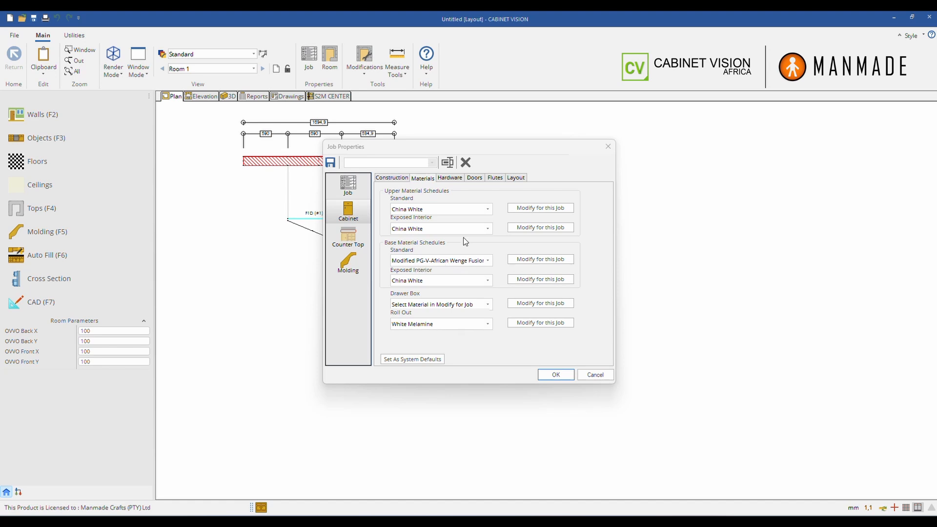
Open the job's standard base material schedule for modification and select Leg Leveler under Toe, with the Legs material category expanded.
{"action": "left_click_drag", "start_coordinate": [453, 143], "coordinate": [457, 138]}
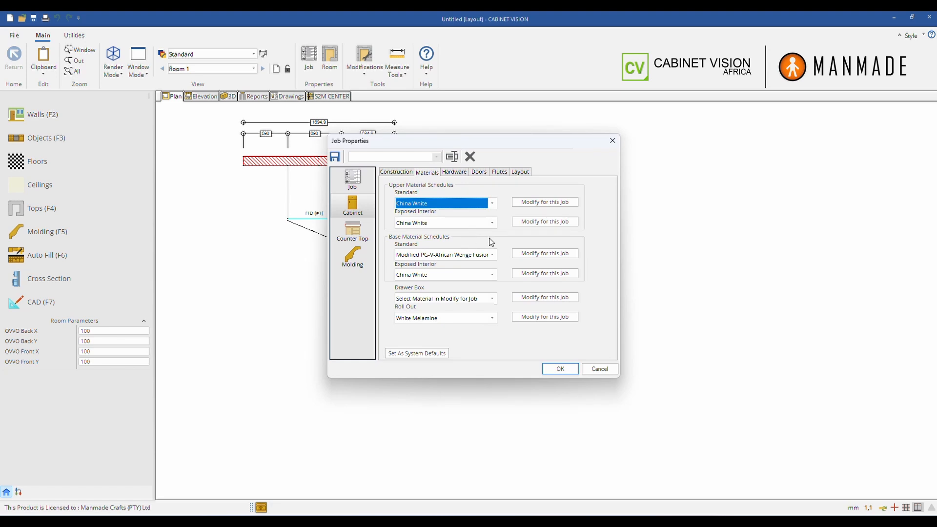
{"action": "left_click", "coordinate": [539, 254]}
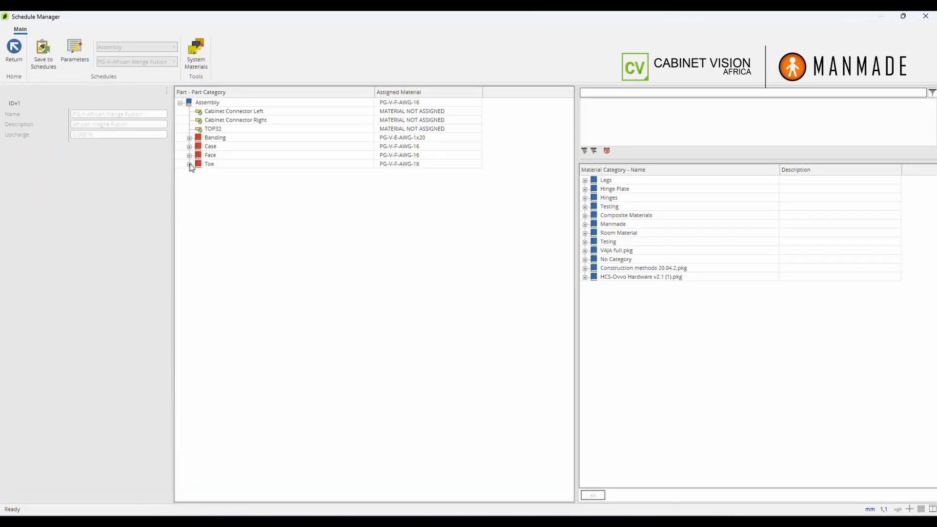
{"action": "left_click", "coordinate": [189, 164]}
{"action": "left_click", "coordinate": [222, 181]}
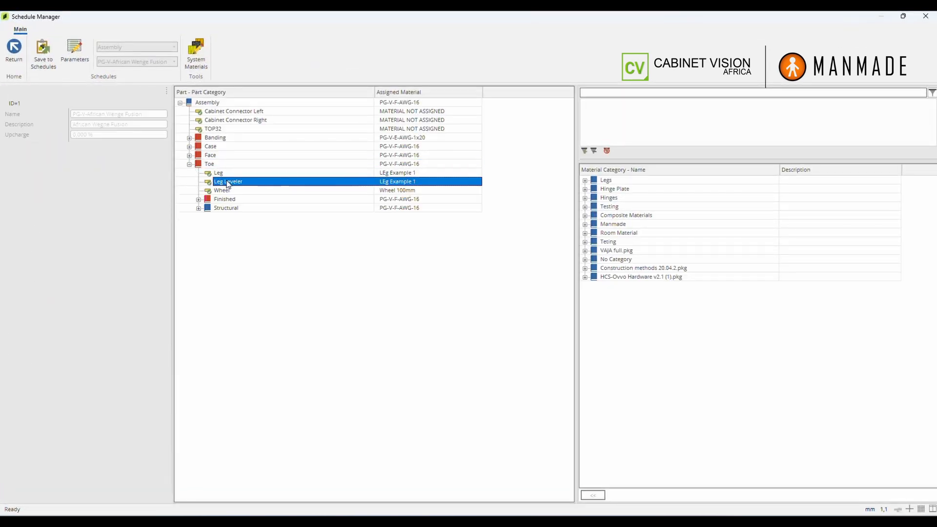
{"action": "left_click", "coordinate": [411, 173]}
{"action": "left_click", "coordinate": [585, 181]}
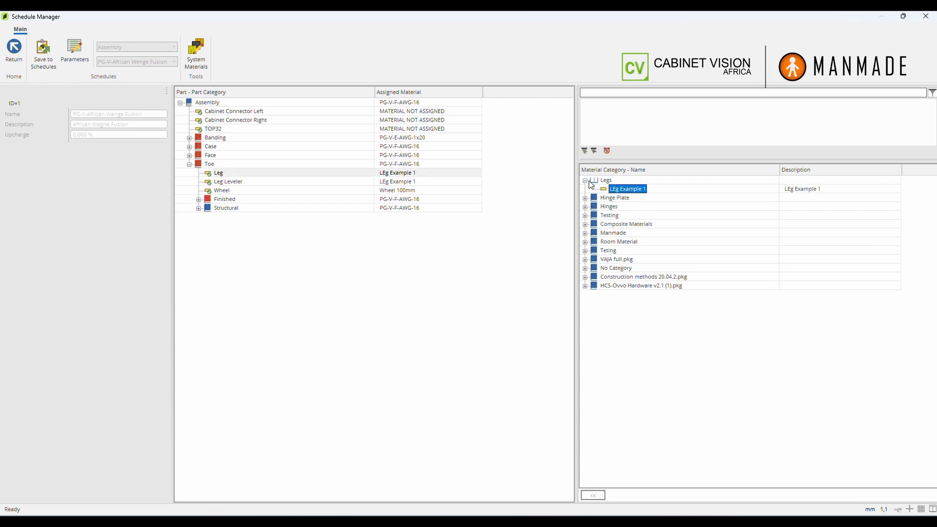
{"action": "left_click", "coordinate": [396, 175]}
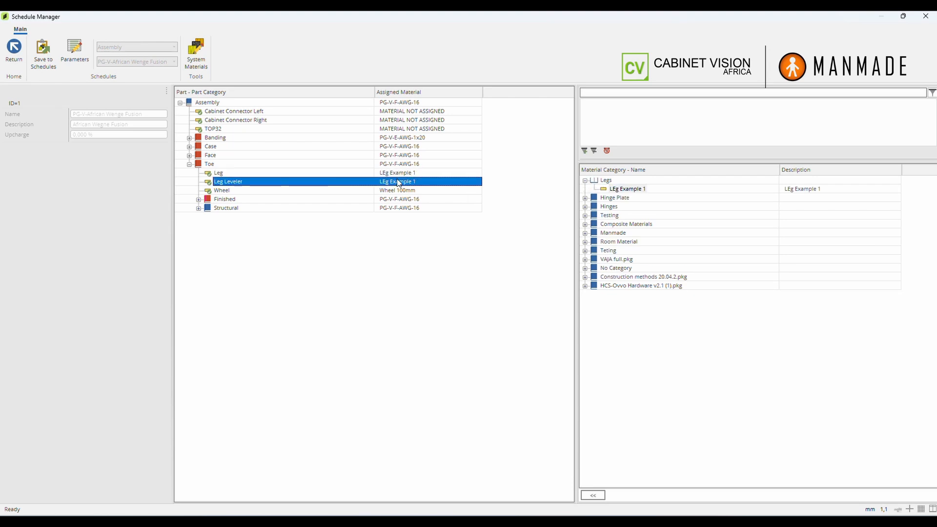
Close the material schedule and open the F1D cabinet from the room plan for editing.
{"action": "key", "text": "Escape"}
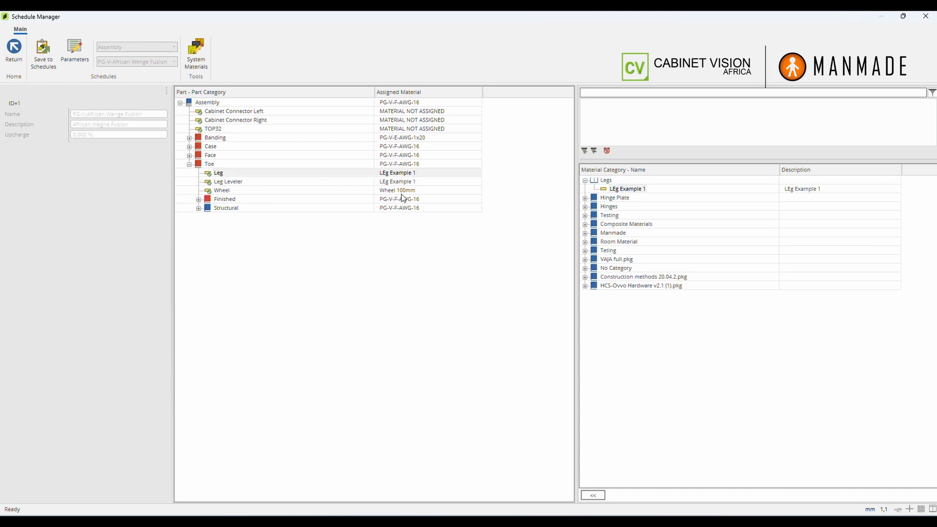
{"action": "left_click", "coordinate": [558, 366]}
{"action": "left_click", "coordinate": [324, 208]}
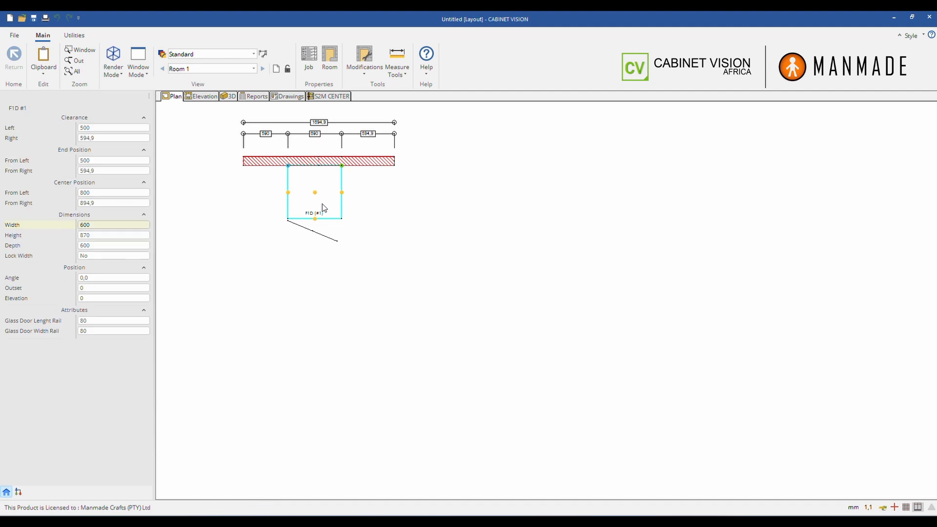
{"action": "double_click", "coordinate": [324, 208]}
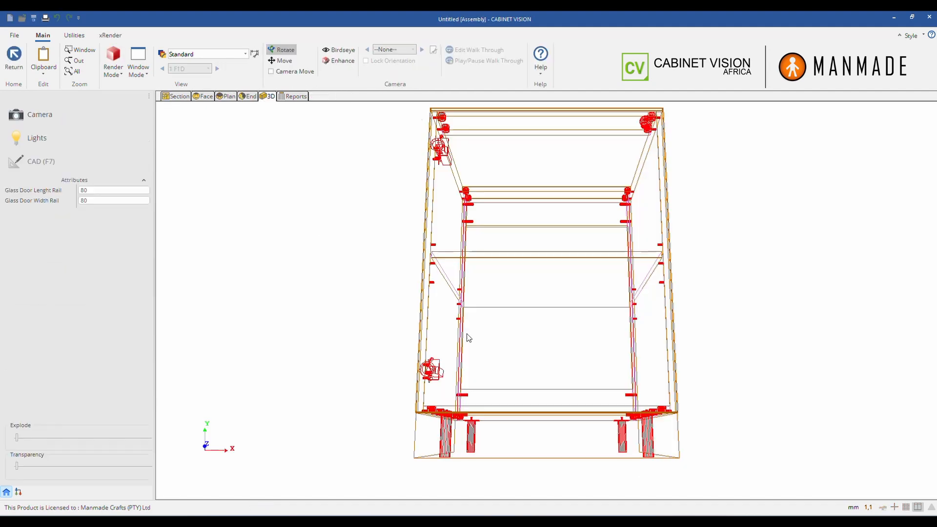
Inspect the legs on the cabinet's underside in the rendered 3D view.
{"action": "left_click_drag", "start_coordinate": [465, 242], "coordinate": [462, 170]}
{"action": "left_click_drag", "start_coordinate": [386, 215], "coordinate": [622, 239]}
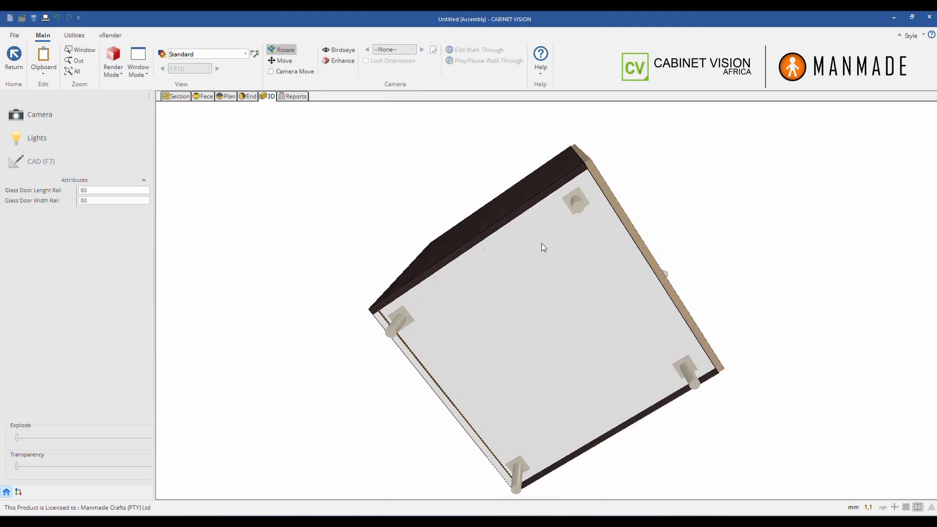
{"action": "left_click_drag", "start_coordinate": [541, 244], "coordinate": [640, 248]}
Show the cabinet in wireframe and examine the leg holes and leg positions beneath the bottom panel from several angles.
{"action": "left_click", "coordinate": [114, 71]}
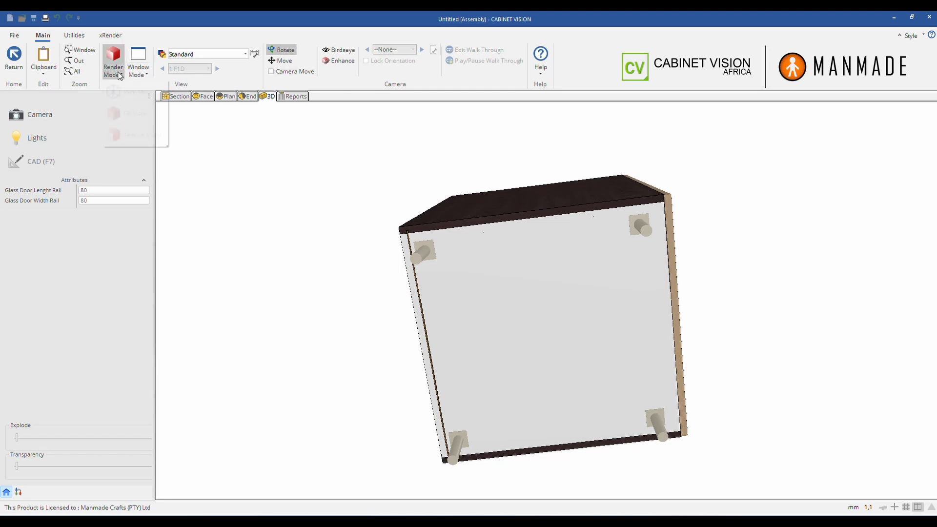
{"action": "left_click", "coordinate": [133, 103]}
{"action": "left_click_drag", "start_coordinate": [690, 272], "coordinate": [645, 317]}
{"action": "scroll", "coordinate": [635, 318], "scroll_direction": "up", "scroll_amount": 5}
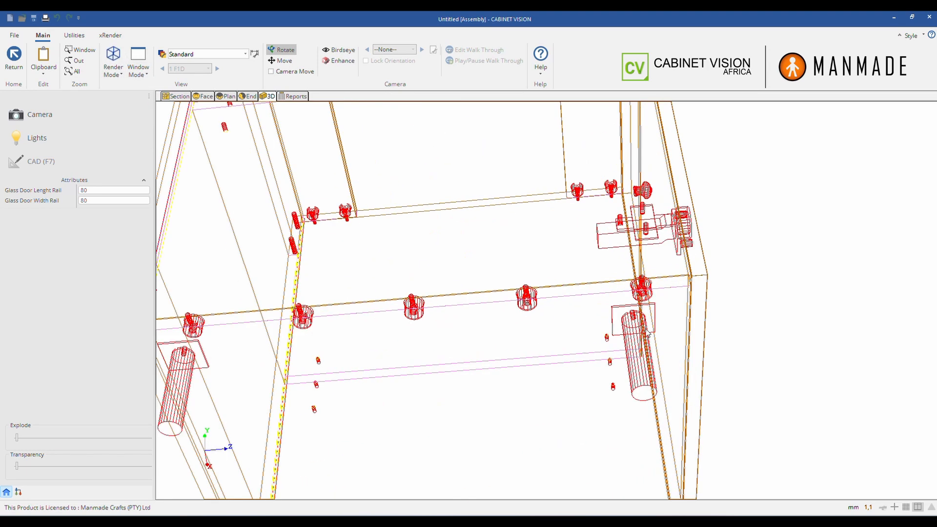
{"action": "scroll", "coordinate": [621, 296], "scroll_direction": "down", "scroll_amount": 10}
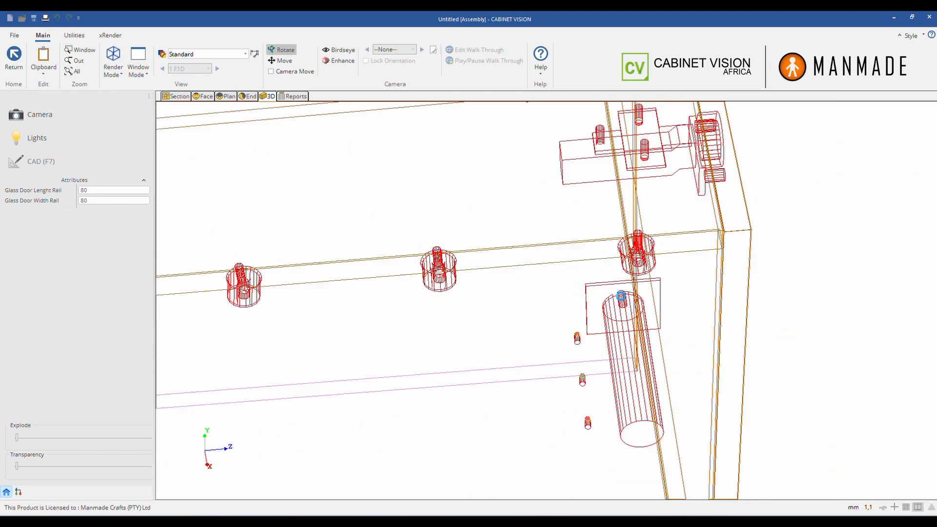
{"action": "left_click_drag", "start_coordinate": [509, 338], "coordinate": [443, 339]}
{"action": "mouse_move", "coordinate": [639, 342]}
{"action": "left_mouse_down"}
{"action": "mouse_move", "coordinate": [447, 334]}
{"action": "mouse_move", "coordinate": [454, 330]}
{"action": "left_mouse_up"}
{"action": "left_click_drag", "start_coordinate": [618, 326], "coordinate": [469, 323]}
{"action": "left_click_drag", "start_coordinate": [550, 287], "coordinate": [515, 361]}
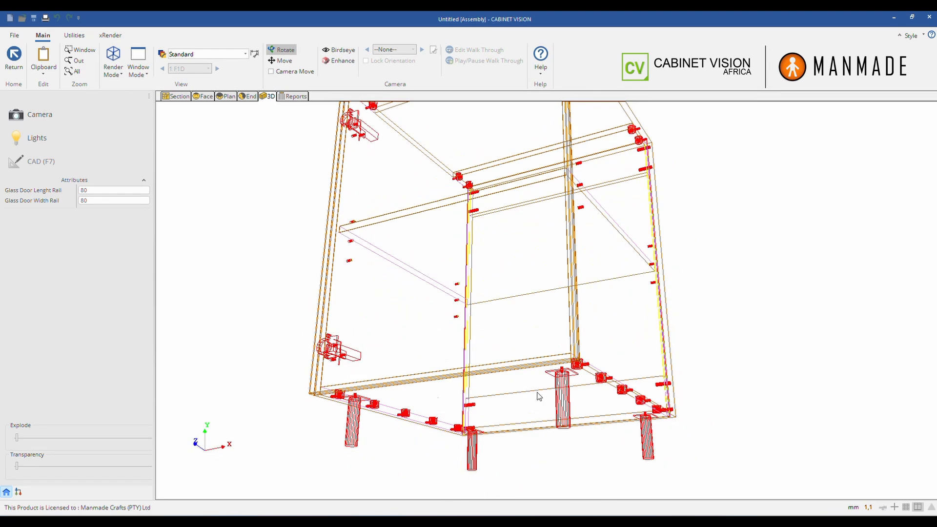
{"action": "left_click_drag", "start_coordinate": [472, 394], "coordinate": [563, 394]}
Show the cabinet in the Section view and review the leg types in its Legs properties.
{"action": "left_click", "coordinate": [178, 97]}
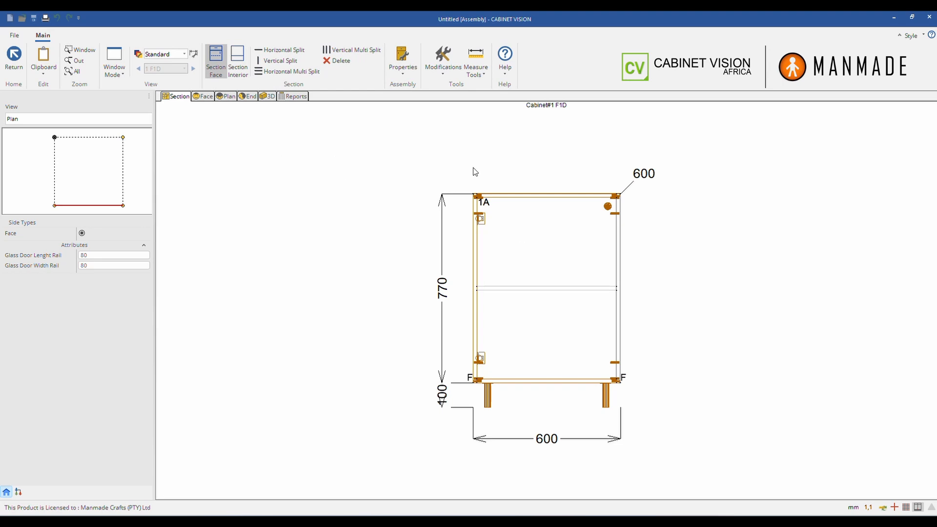
{"action": "left_click", "coordinate": [410, 73]}
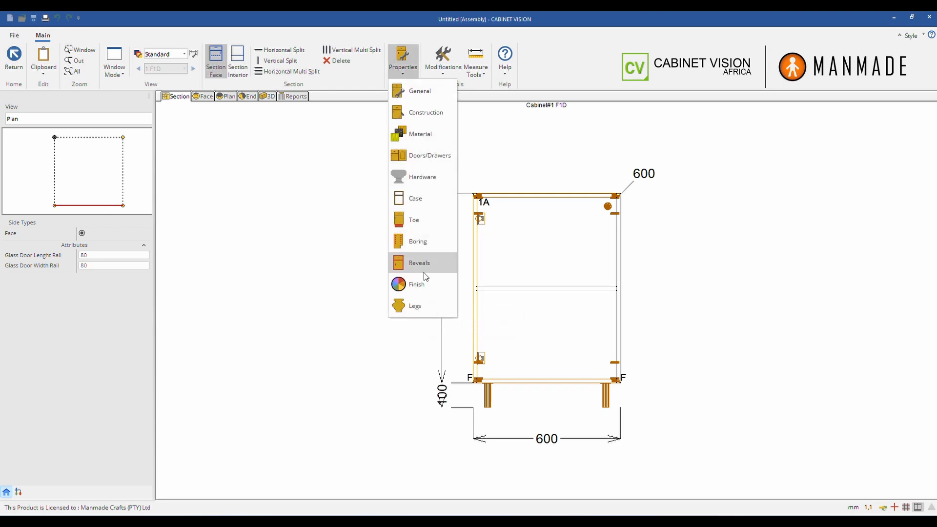
{"action": "left_click", "coordinate": [423, 306]}
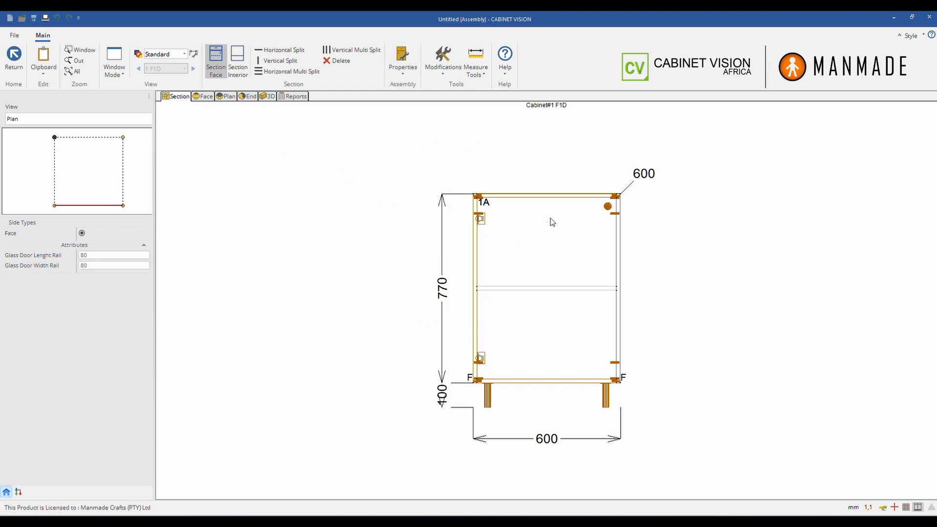
{"action": "left_click", "coordinate": [468, 200]}
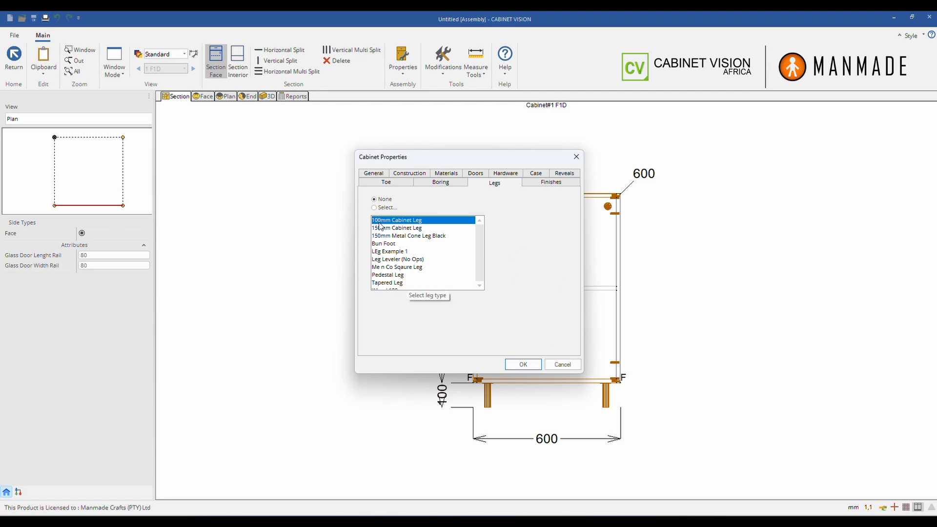
Set the cabinet's Toe Height to 200 mm and check the legs against the toe space in the Section view.
{"action": "left_click", "coordinate": [400, 183]}
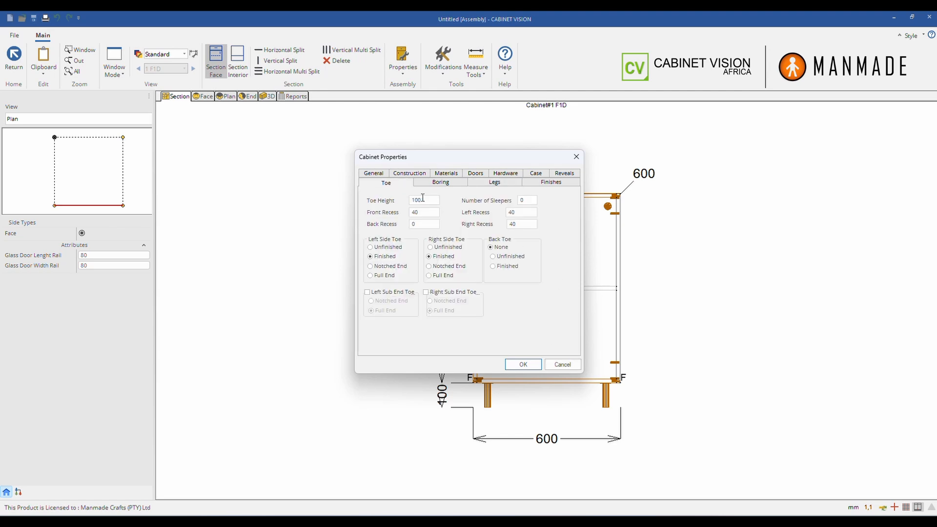
{"action": "key", "text": "Tab"}
{"action": "type", "text": "2"}
{"action": "left_click", "coordinate": [483, 185]}
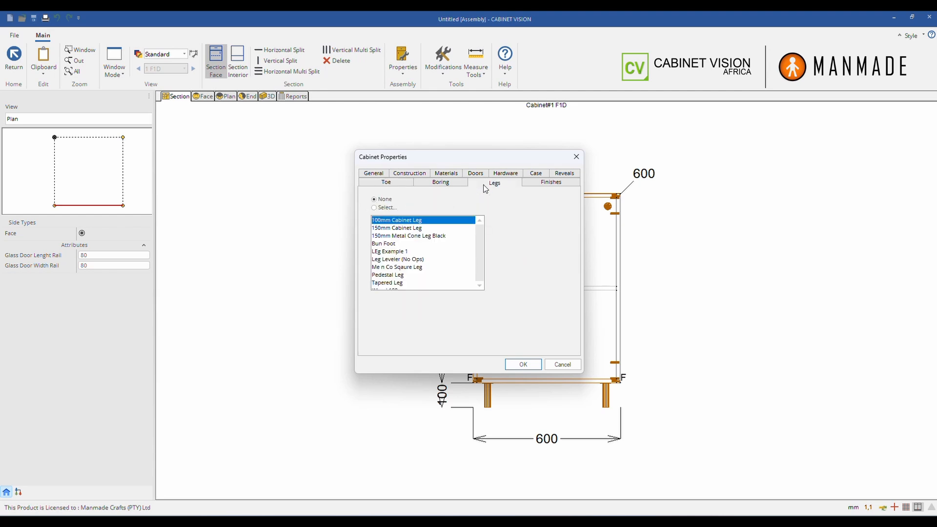
{"action": "left_click", "coordinate": [534, 365]}
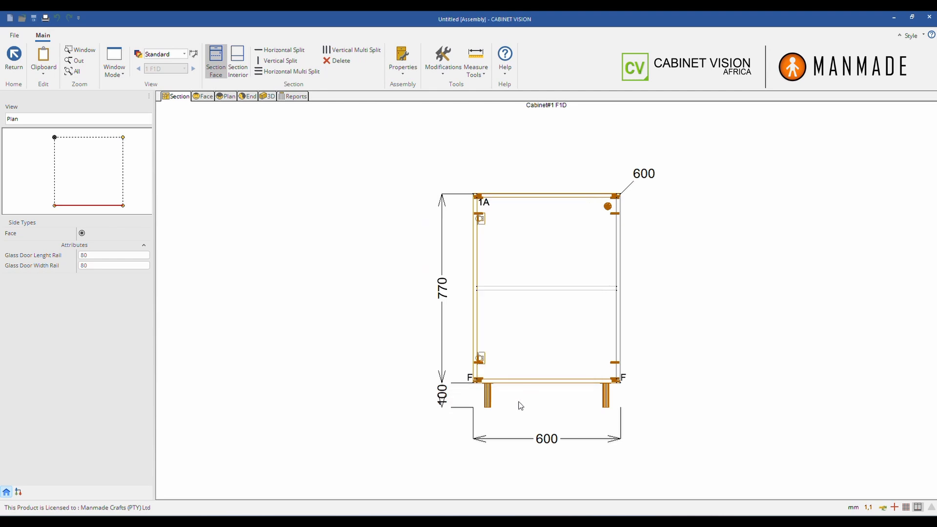
{"action": "scroll", "coordinate": [489, 419], "scroll_direction": "up", "scroll_amount": 3}
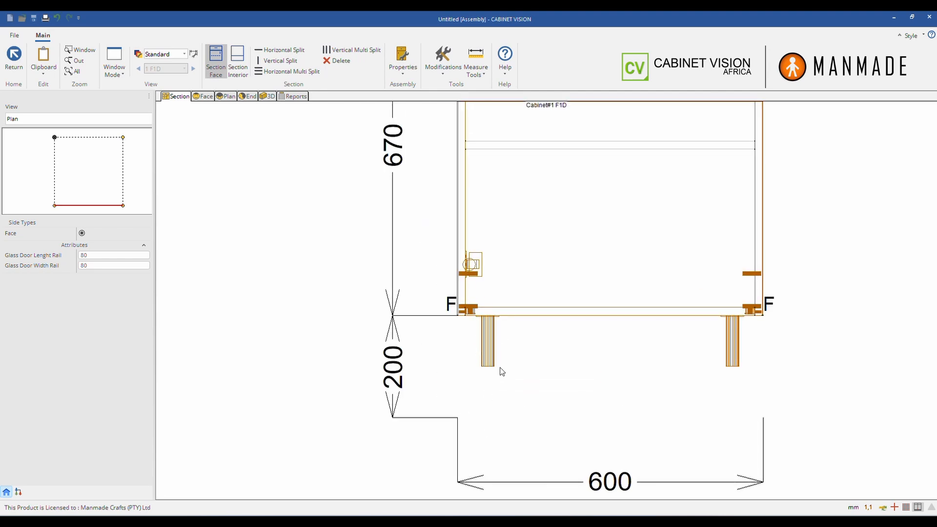